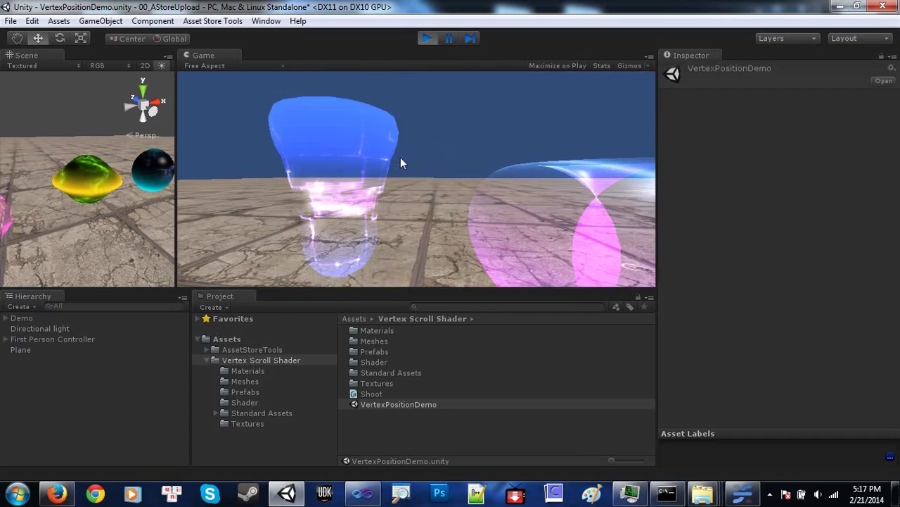
Walk through the running demo scene and examine the shader effects on the transparent shapes, yellow sphere and green electric object
{"action": "key", "text": "d"}
{"action": "key", "text": "w"}
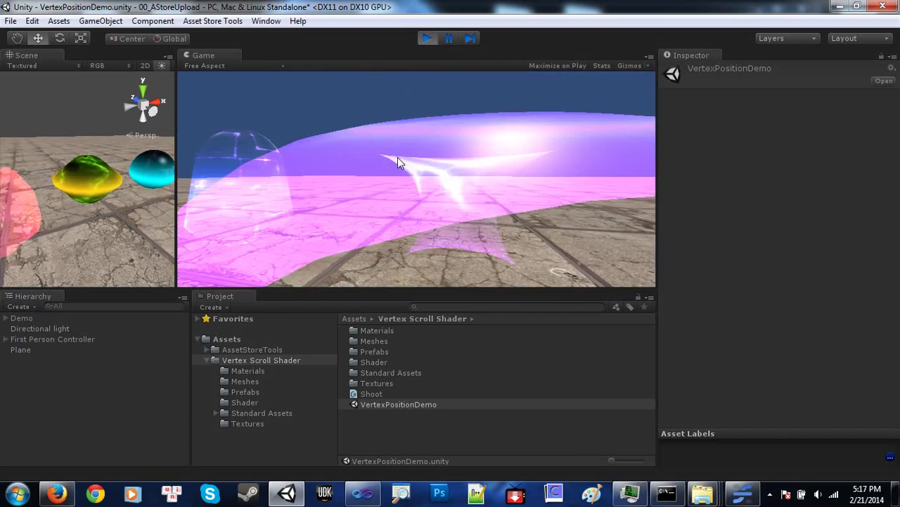
{"action": "key", "text": "w"}
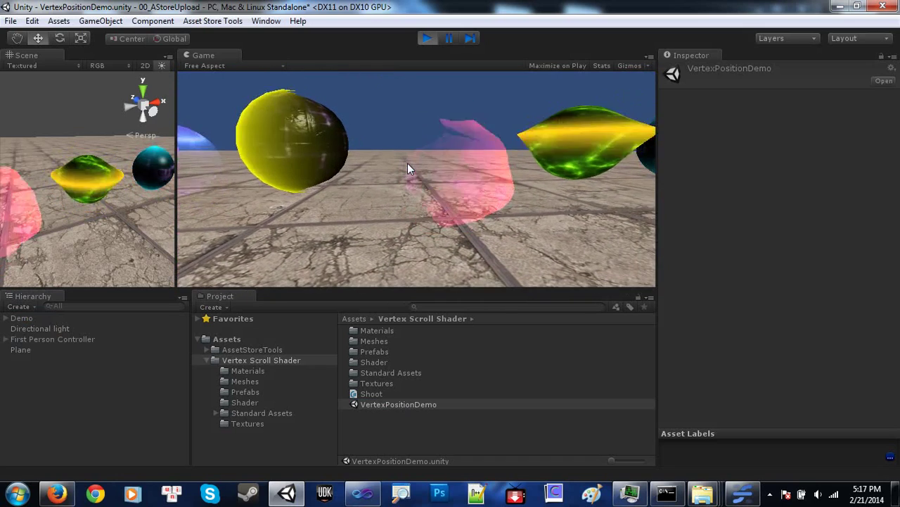
{"action": "left_click", "coordinate": [409, 163]}
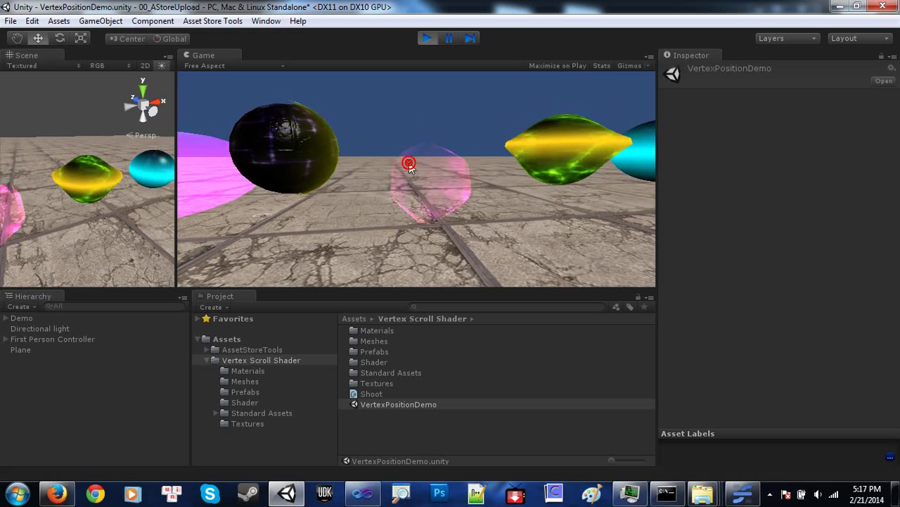
{"action": "left_click", "coordinate": [409, 164]}
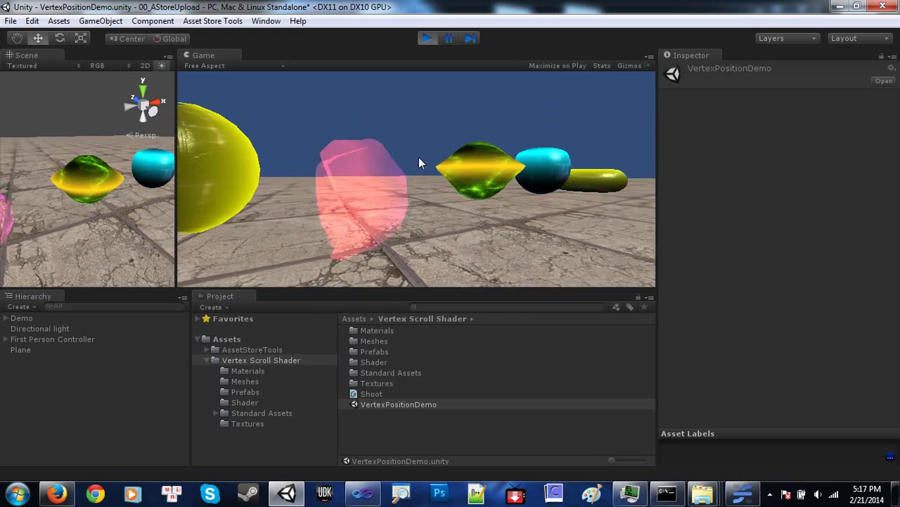
{"action": "key", "text": "w"}
{"action": "left_click", "coordinate": [406, 155]}
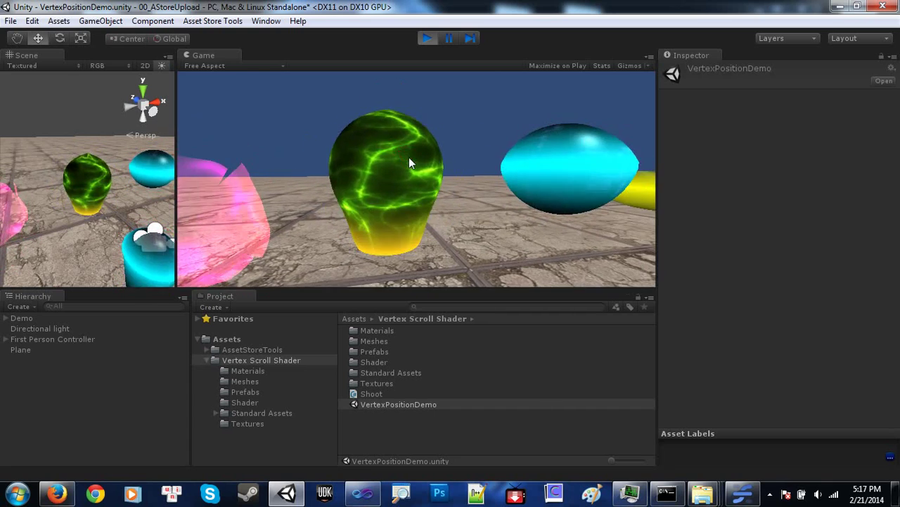
{"action": "key", "text": "s"}
{"action": "left_click", "coordinate": [408, 154]}
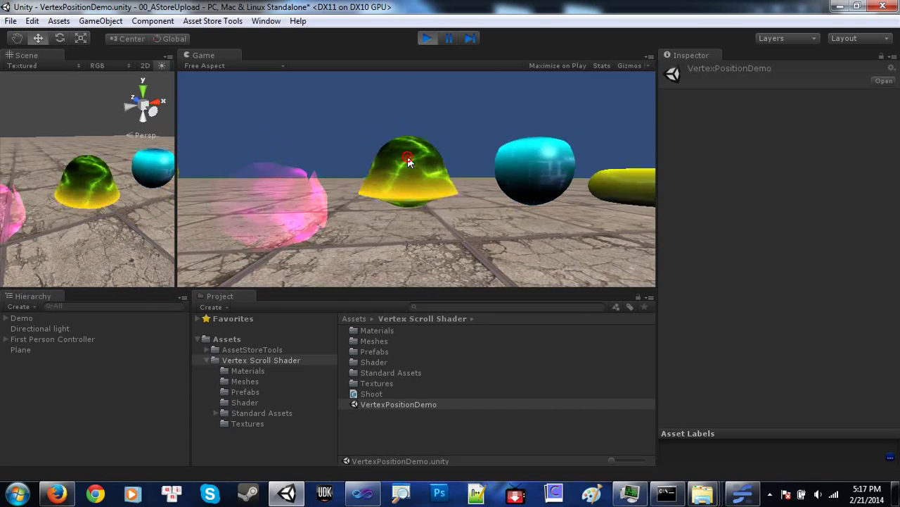
Examine the cyan sphere and the flattened yellow object up close, and return to the transparent shapes at the row's far end
{"action": "key", "text": "w"}
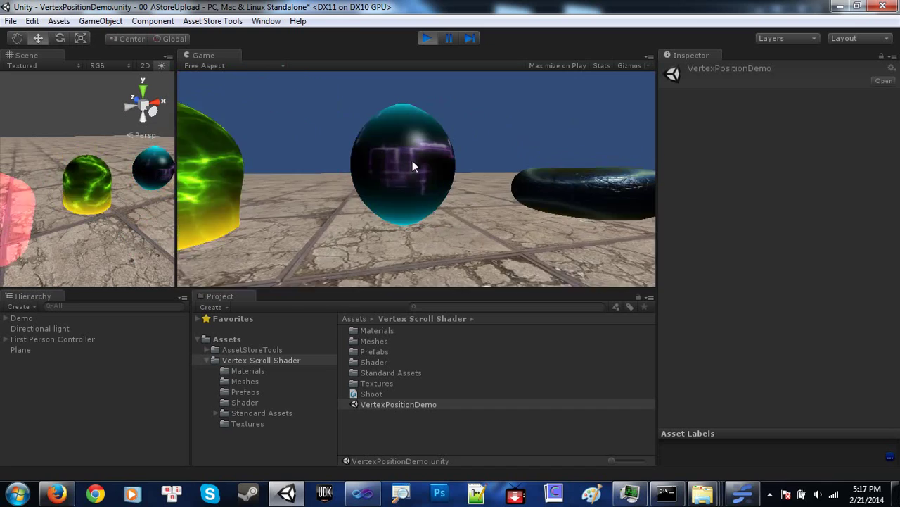
{"action": "left_click", "coordinate": [407, 157]}
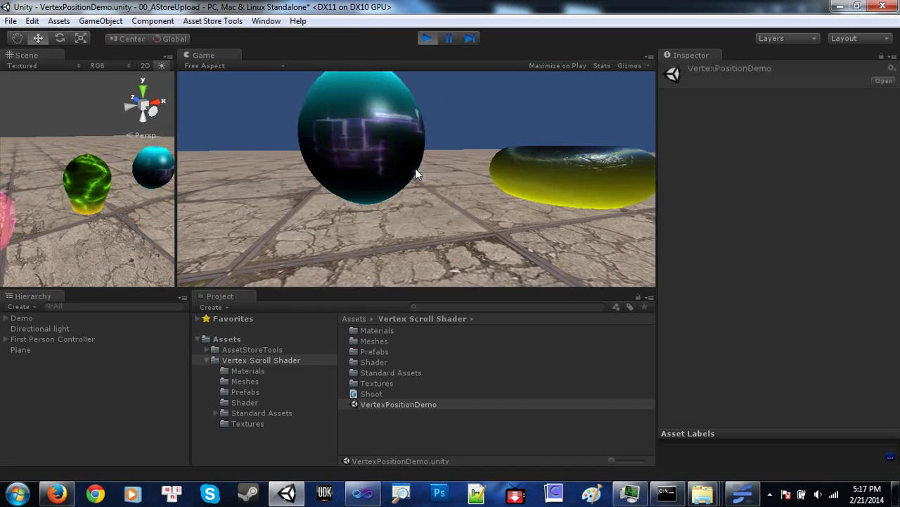
{"action": "left_click", "coordinate": [409, 162]}
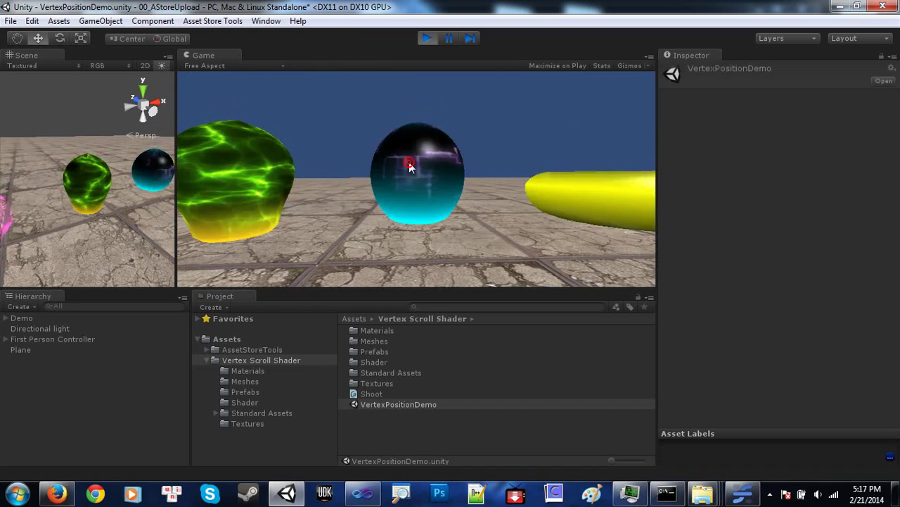
{"action": "left_click", "coordinate": [408, 162]}
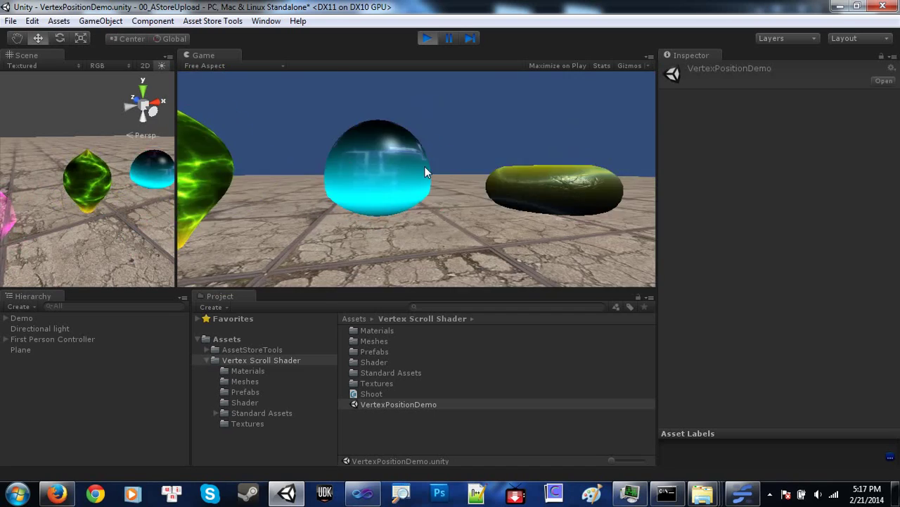
{"action": "key", "text": "w"}
{"action": "left_click", "coordinate": [424, 170]}
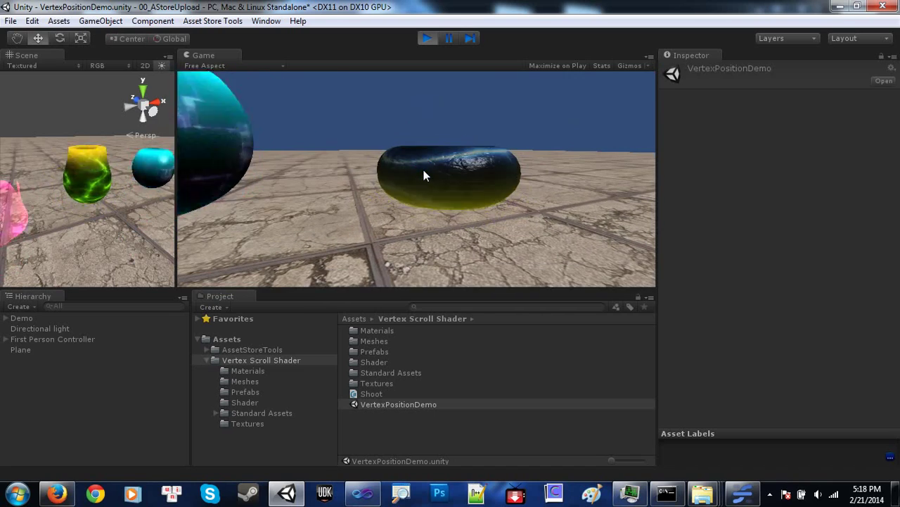
{"action": "key", "text": "s"}
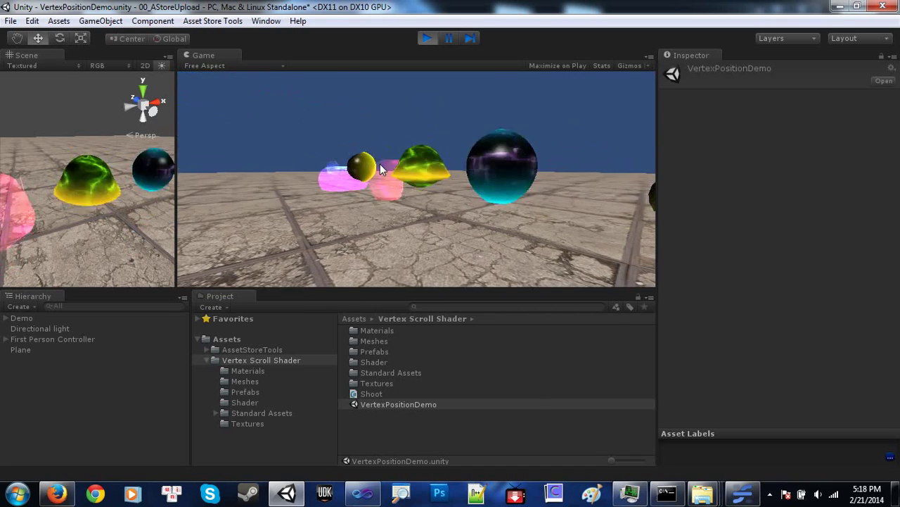
{"action": "key", "text": "w"}
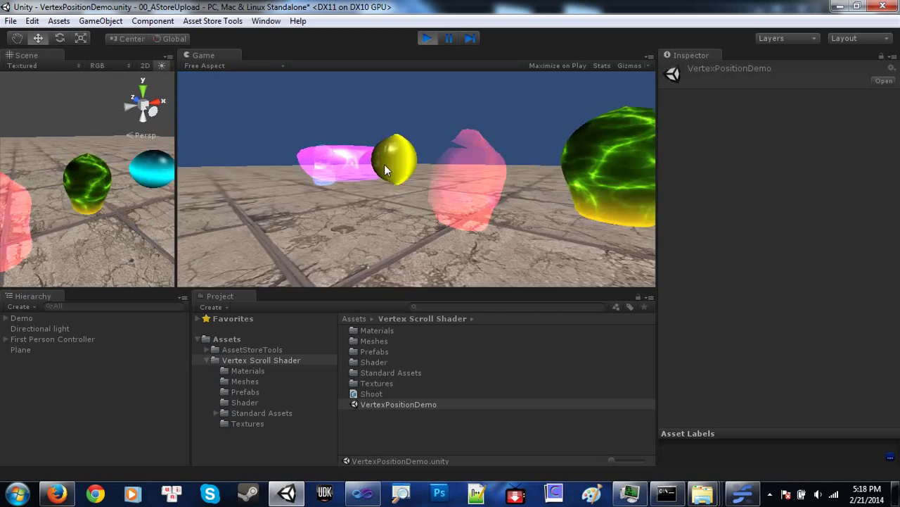
{"action": "key", "text": "w"}
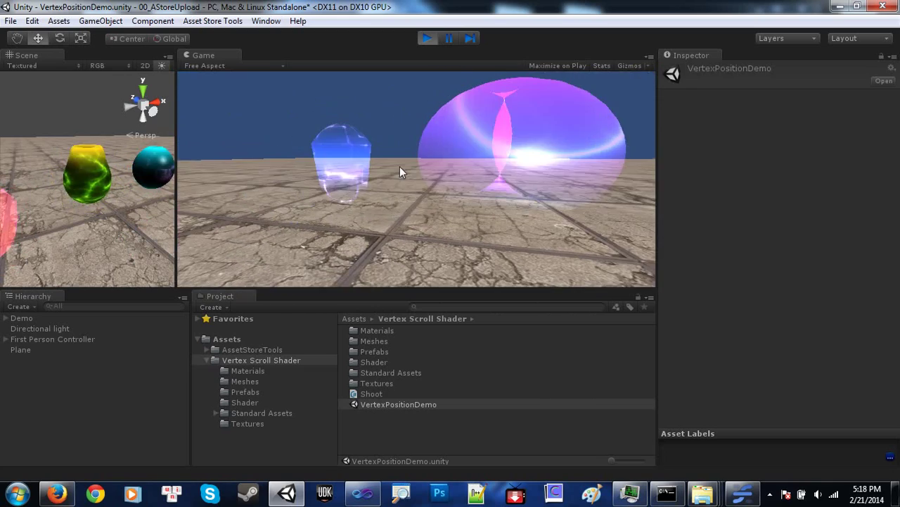
{"action": "key", "text": "s"}
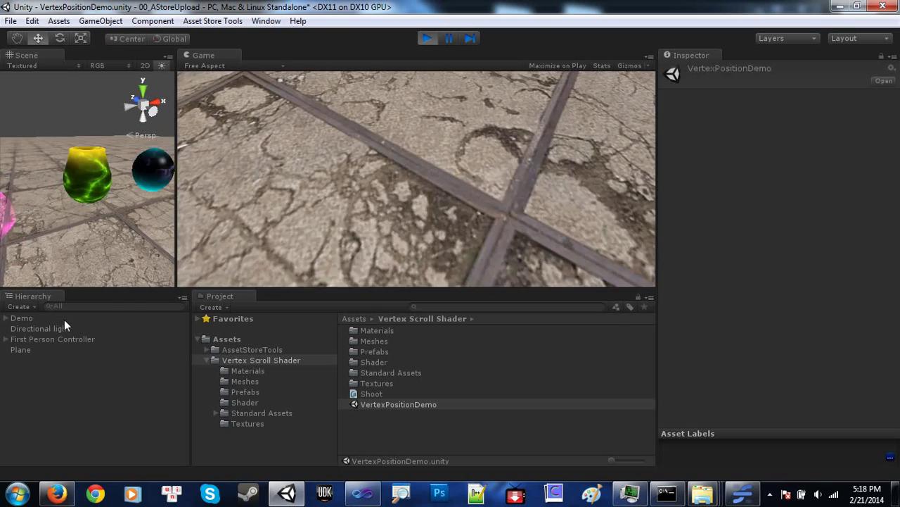
Create a sphere in the scene, widen the Scene view, and raise the sphere to about Y 1.08
{"action": "left_click", "coordinate": [29, 308]}
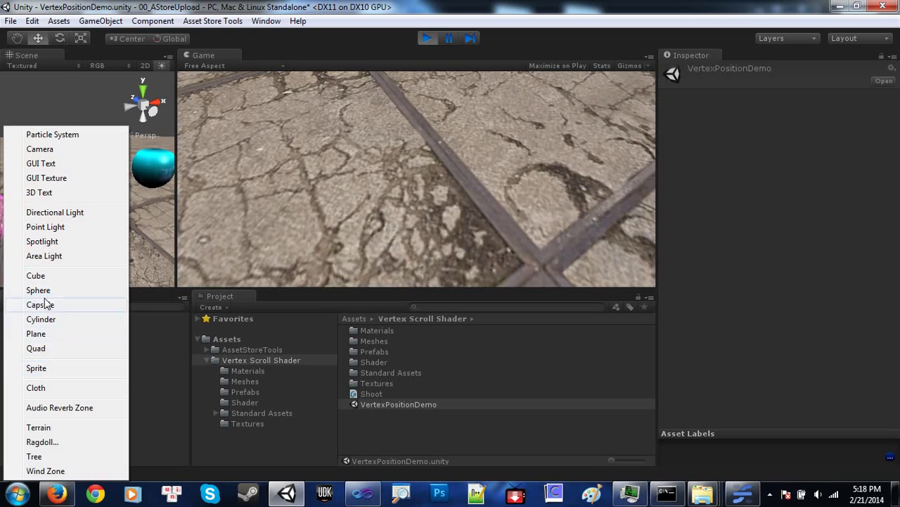
{"action": "left_click", "coordinate": [39, 290]}
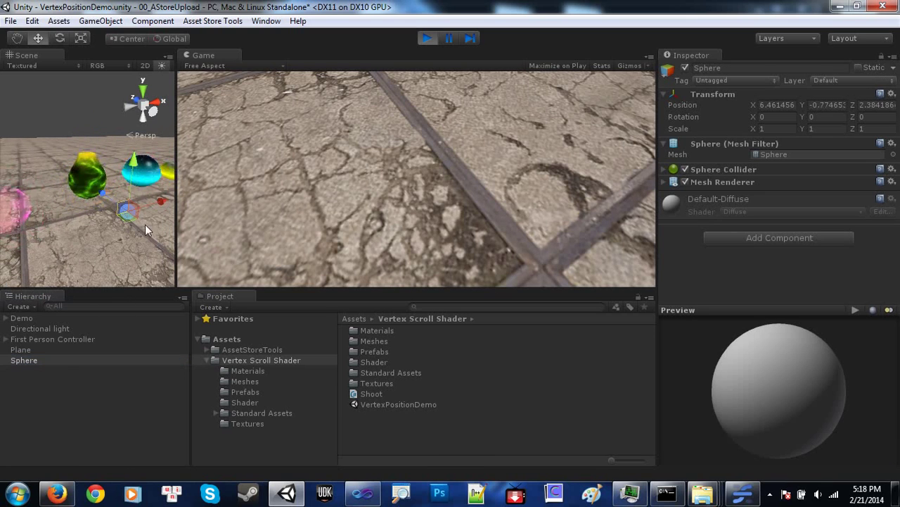
{"action": "left_click_drag", "start_coordinate": [174, 190], "coordinate": [405, 190]}
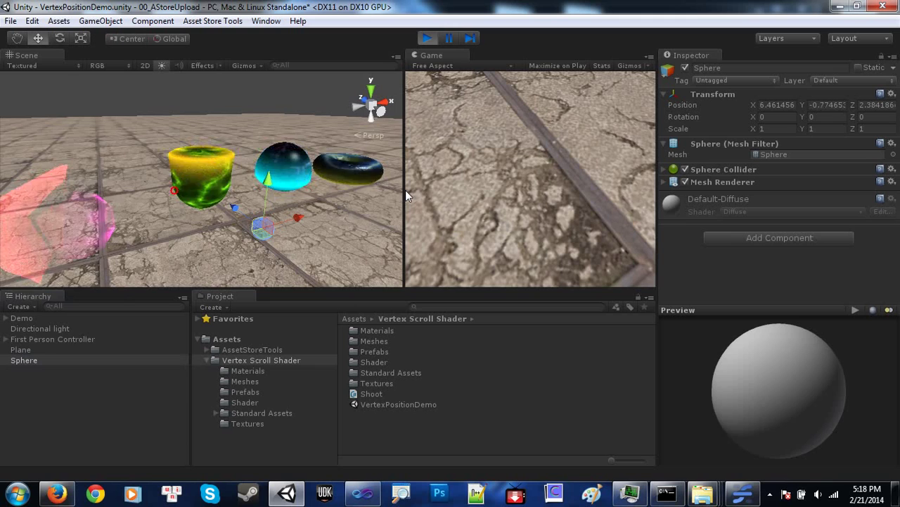
{"action": "double_click", "coordinate": [28, 360]}
{"action": "scroll", "coordinate": [218, 169], "scroll_direction": "up", "scroll_amount": 3}
{"action": "scroll", "coordinate": [207, 165], "scroll_direction": "down", "scroll_amount": 6}
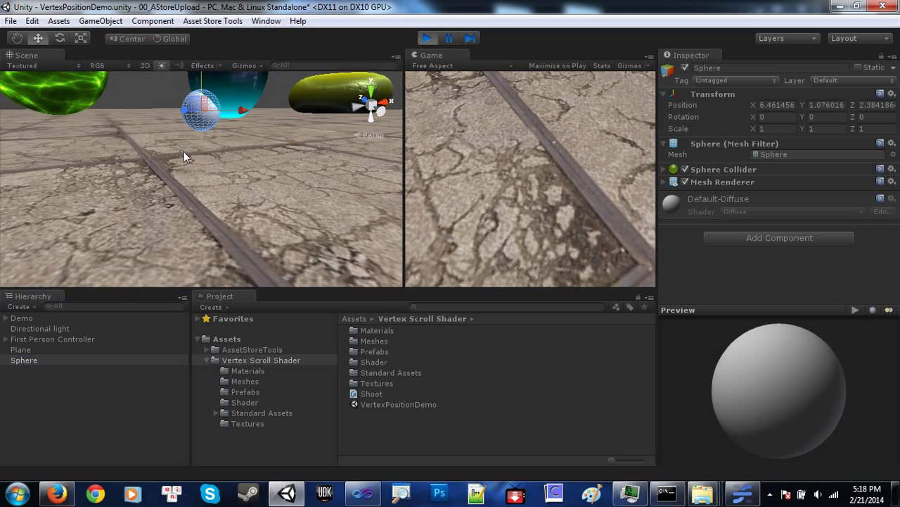
Move the sphere away from the demo objects to about Z -3.4 and raise it to about Y 1.65
{"action": "left_click_drag", "start_coordinate": [203, 166], "coordinate": [310, 212], "text": "alt"}
{"action": "left_click_drag", "start_coordinate": [168, 107], "coordinate": [282, 142]}
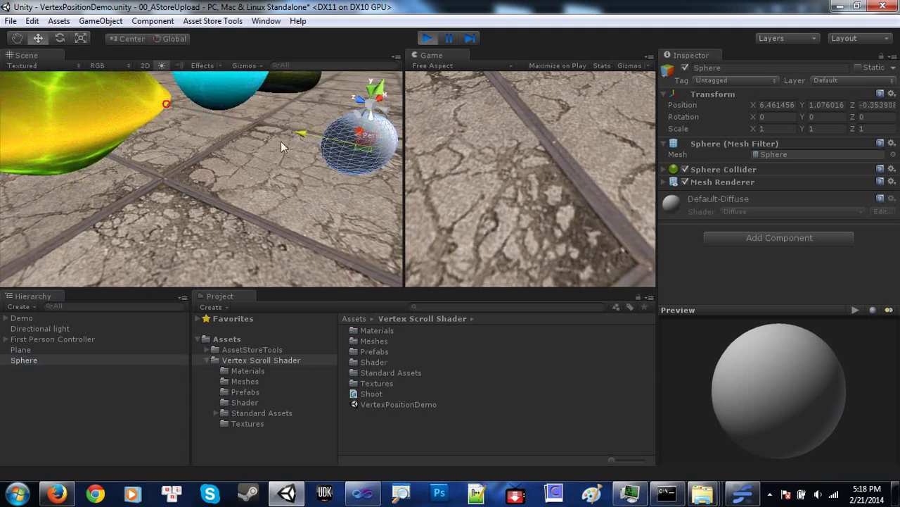
{"action": "key", "text": "f"}
{"action": "scroll", "coordinate": [238, 156], "scroll_direction": "down", "scroll_amount": 3}
{"action": "scroll", "coordinate": [236, 159], "scroll_direction": "up", "scroll_amount": 3}
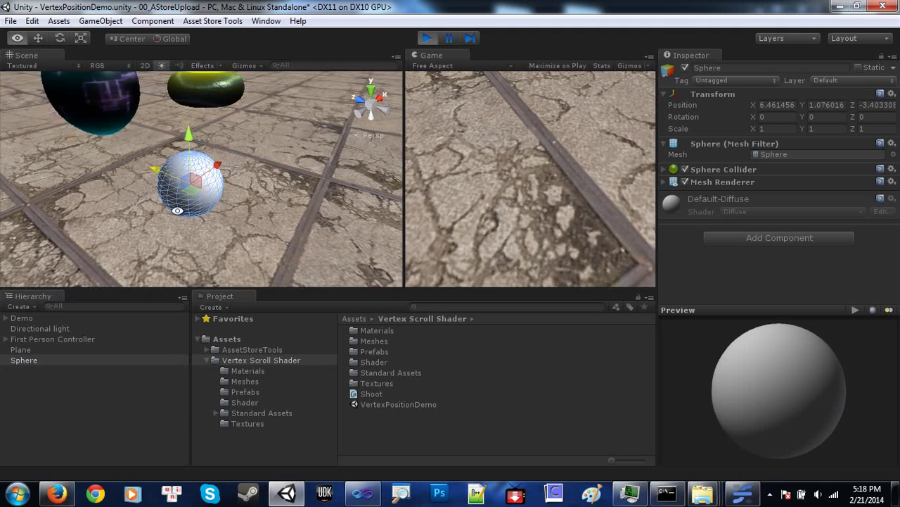
{"action": "left_click_drag", "start_coordinate": [176, 209], "coordinate": [582, 131], "text": "alt"}
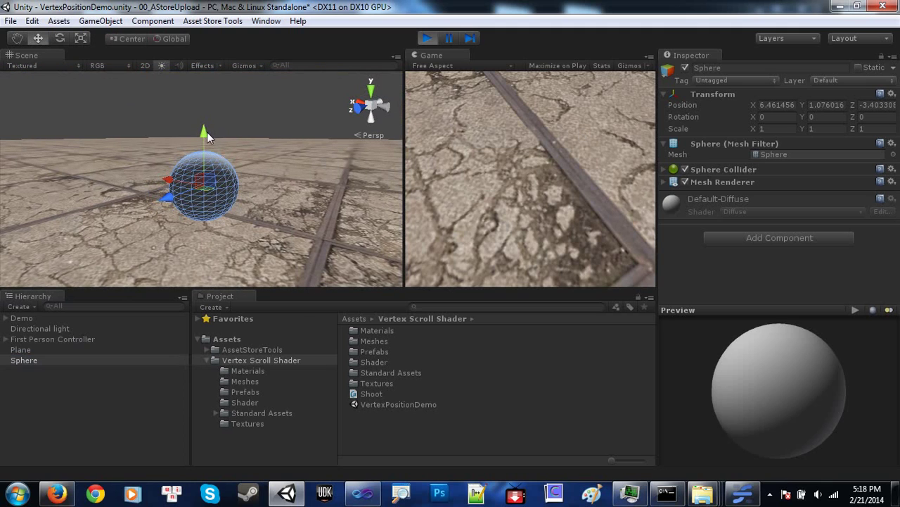
{"action": "left_click_drag", "start_coordinate": [207, 131], "coordinate": [207, 89]}
{"action": "scroll", "coordinate": [363, 170], "scroll_direction": "up", "scroll_amount": 4}
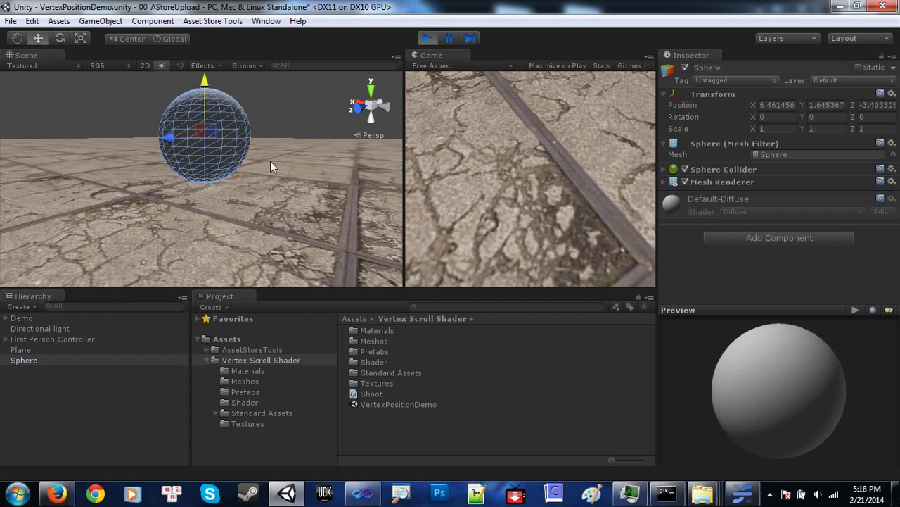
Expand the sphere's Mesh Renderer settings and create a new material named test_mat in the Materials folder
{"action": "left_click", "coordinate": [701, 186]}
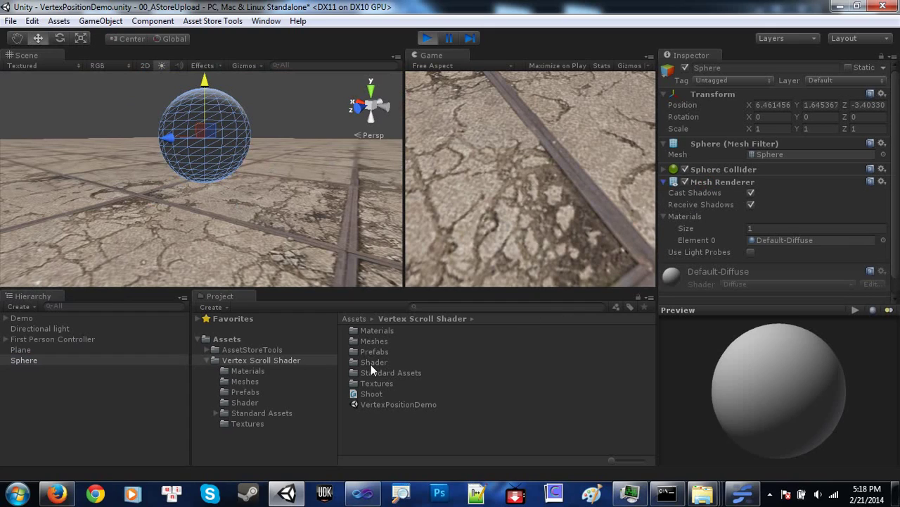
{"action": "left_click", "coordinate": [250, 370]}
{"action": "right_click", "coordinate": [401, 427]}
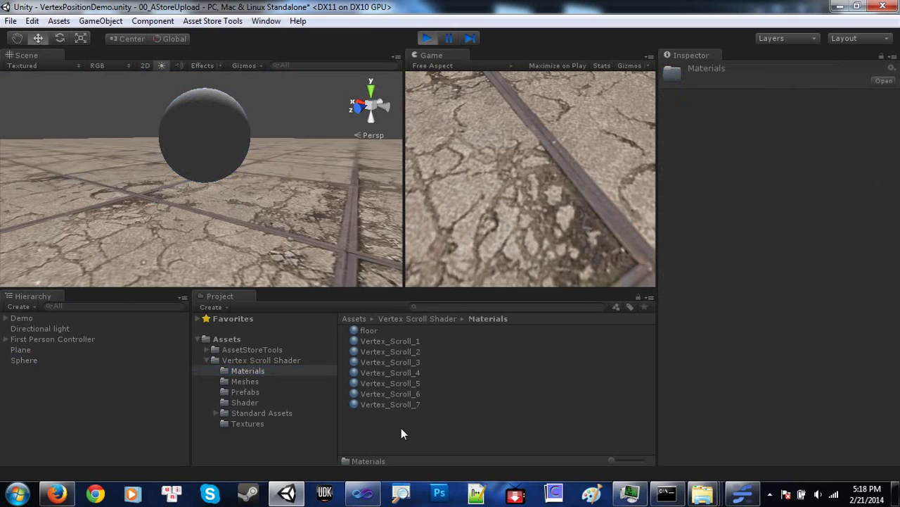
{"action": "left_click", "coordinate": [497, 224]}
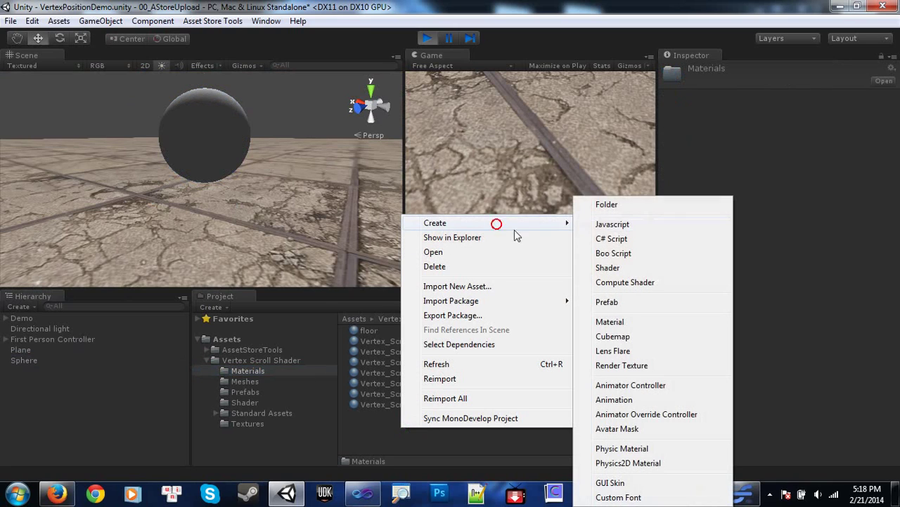
{"action": "left_click", "coordinate": [610, 321]}
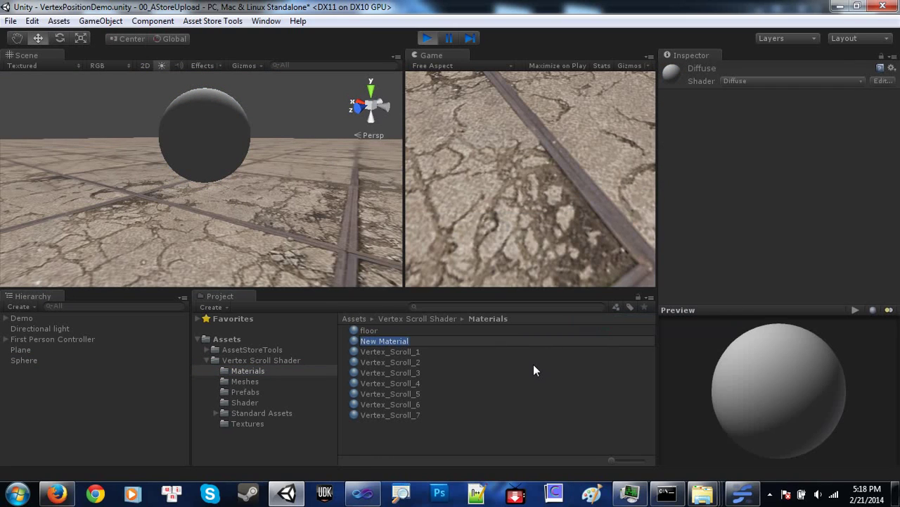
{"action": "type", "text": "test_mat"}
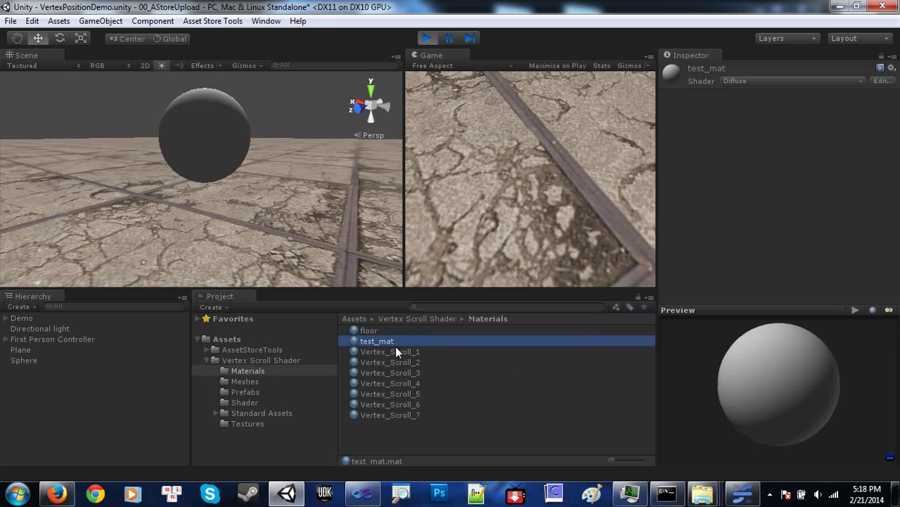
Set the shader of test_mat to Langvv/Vertex_Scroll_U_Diffuse
{"action": "left_click", "coordinate": [742, 82]}
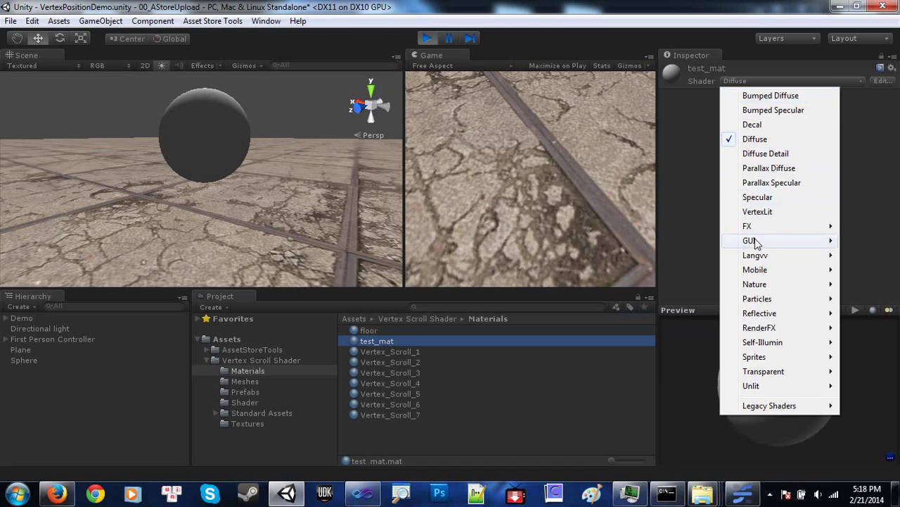
{"action": "mouse_move", "coordinate": [764, 254]}
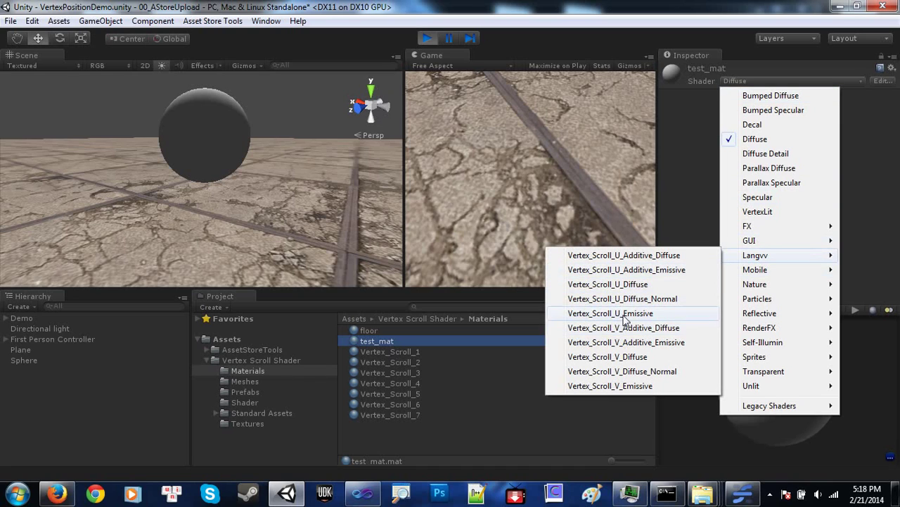
{"action": "left_click", "coordinate": [633, 284]}
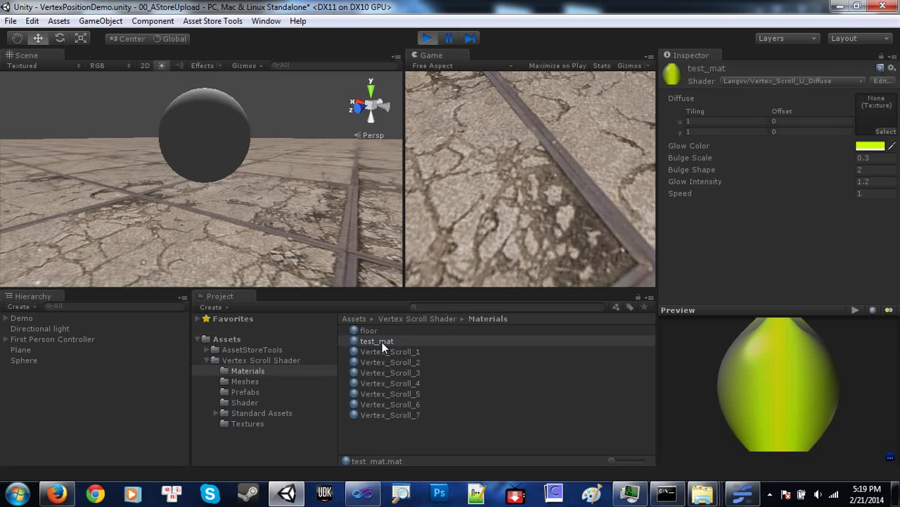
Apply the test_mat material to the new sphere in the scene
{"action": "left_click_drag", "start_coordinate": [382, 342], "coordinate": [253, 353]}
{"action": "left_click_drag", "start_coordinate": [128, 354], "coordinate": [268, 166]}
{"action": "scroll", "coordinate": [223, 150], "scroll_direction": "down", "scroll_amount": 3}
{"action": "scroll", "coordinate": [268, 188], "scroll_direction": "up", "scroll_amount": 5}
Try the blue electricity texture in test_mat's Diffuse slot, and assign the purple Laser_Build texture instead
{"action": "left_click", "coordinate": [885, 131]}
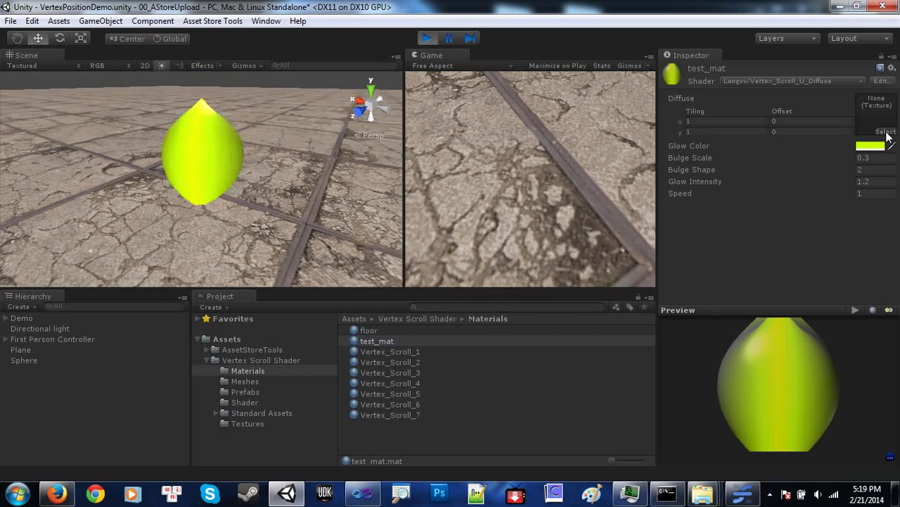
{"action": "left_click", "coordinate": [549, 308]}
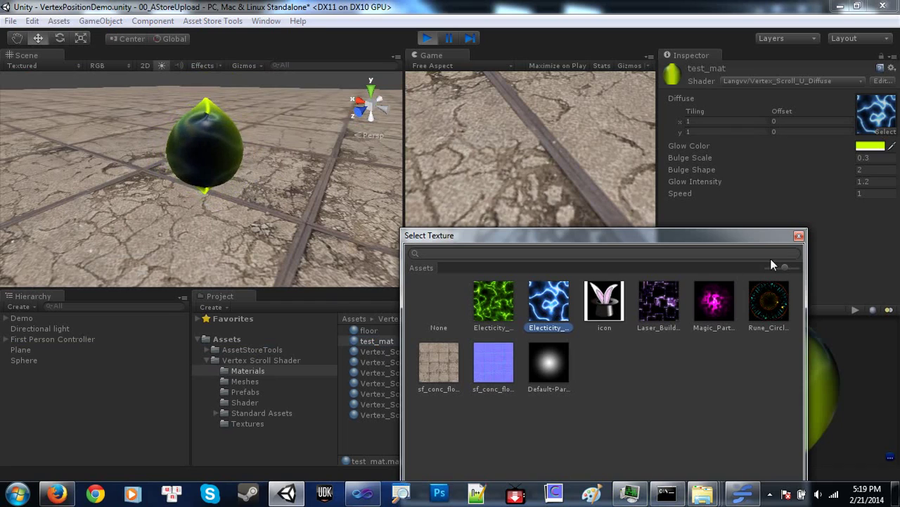
{"action": "left_click", "coordinate": [649, 296]}
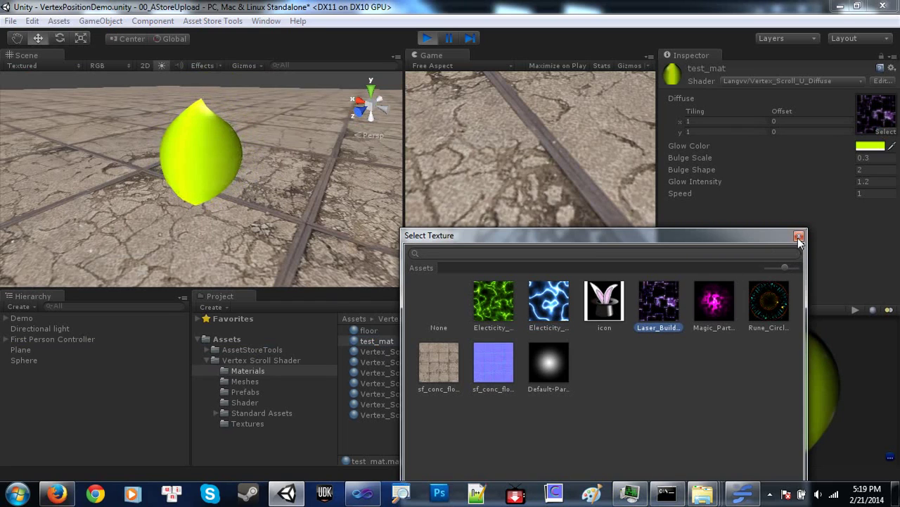
{"action": "left_click", "coordinate": [799, 235]}
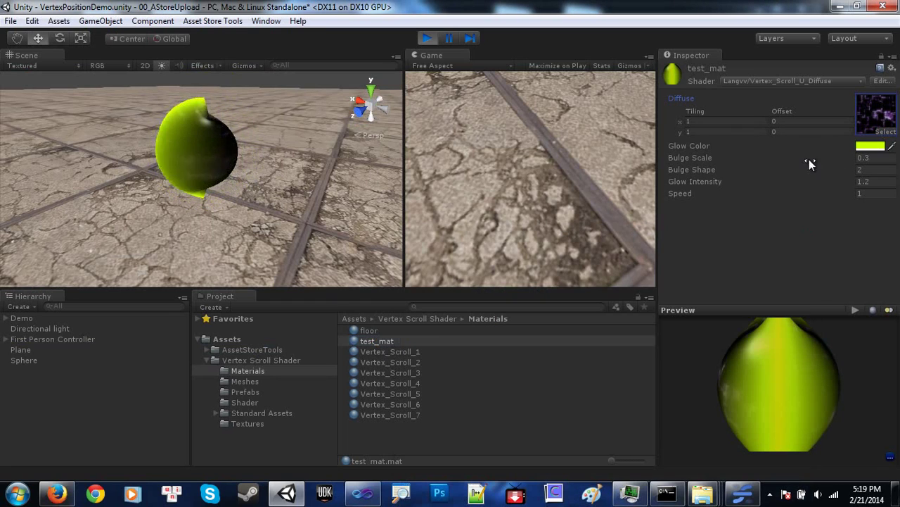
Raise test_mat's Bulge Scale to 0.93, and then set it to -1 to compare the sphere's deformation
{"action": "left_click_drag", "start_coordinate": [793, 159], "coordinate": [817, 154]}
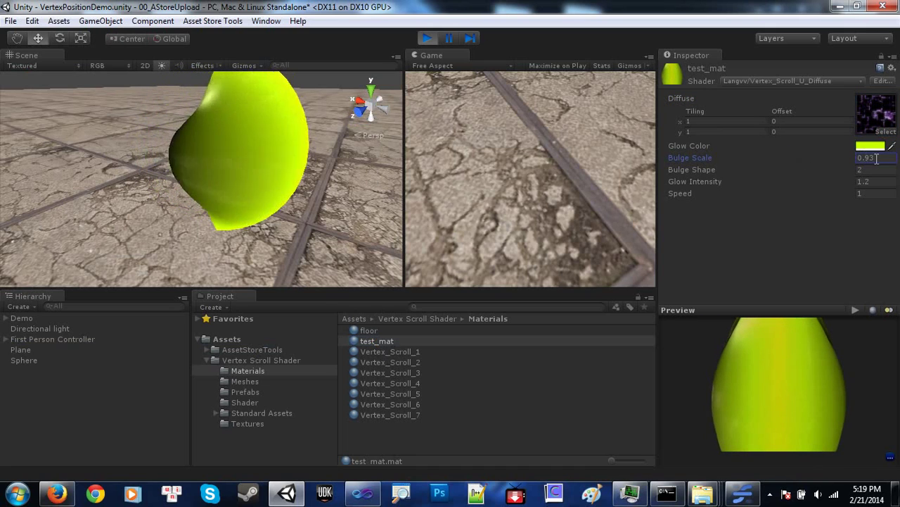
{"action": "type", "text": "-1"}
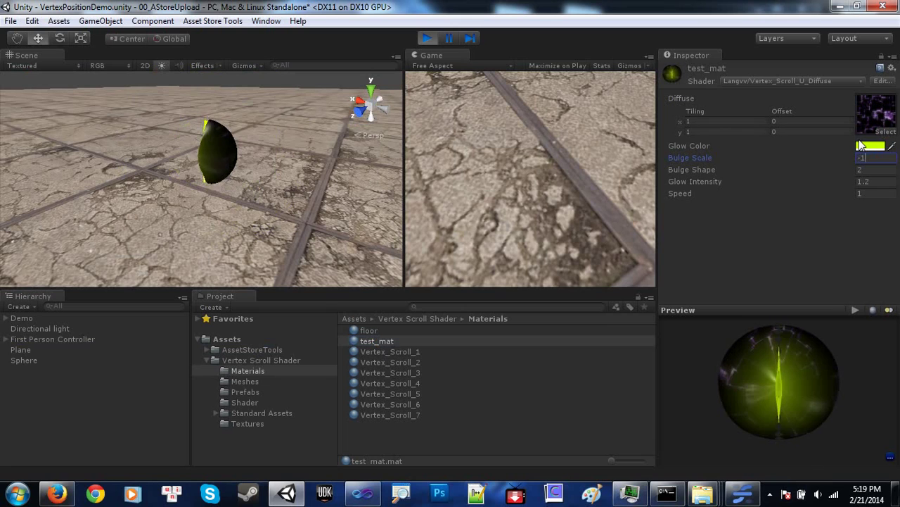
{"action": "scroll", "coordinate": [263, 163], "scroll_direction": "up", "scroll_amount": 5}
{"action": "scroll", "coordinate": [263, 163], "scroll_direction": "down", "scroll_amount": 2}
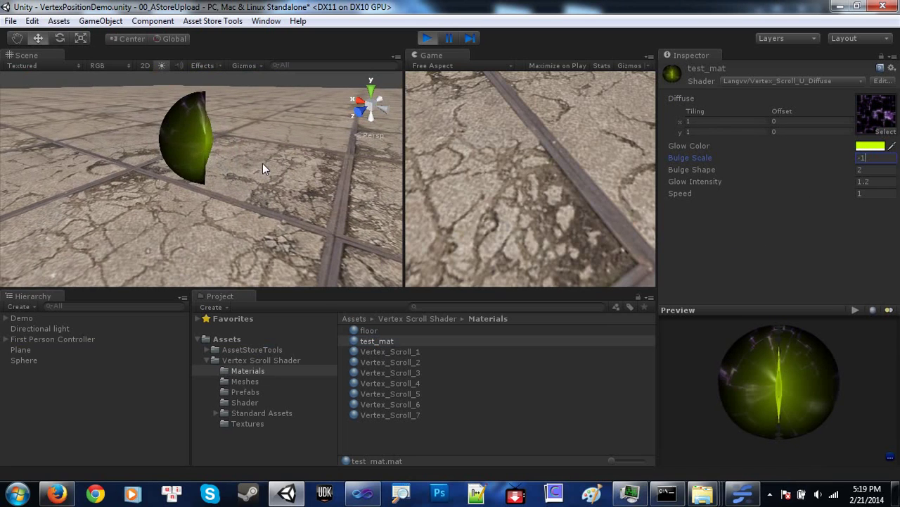
{"action": "left_click_drag", "start_coordinate": [256, 173], "coordinate": [238, 167], "text": "alt"}
{"action": "scroll", "coordinate": [243, 167], "scroll_direction": "up", "scroll_amount": 3}
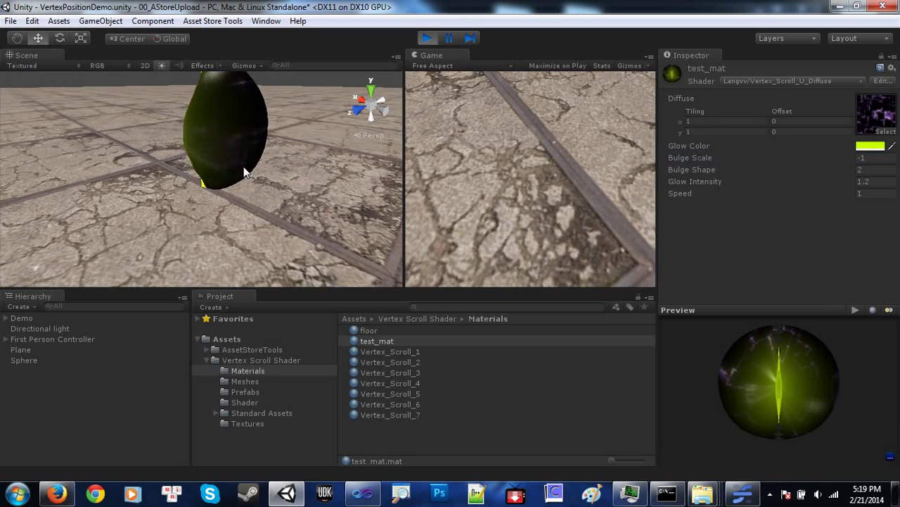
Set test_mat's Speed to 1.72 and inspect the scrolling bulge on the sphere from another angle
{"action": "left_click_drag", "start_coordinate": [833, 192], "coordinate": [851, 193]}
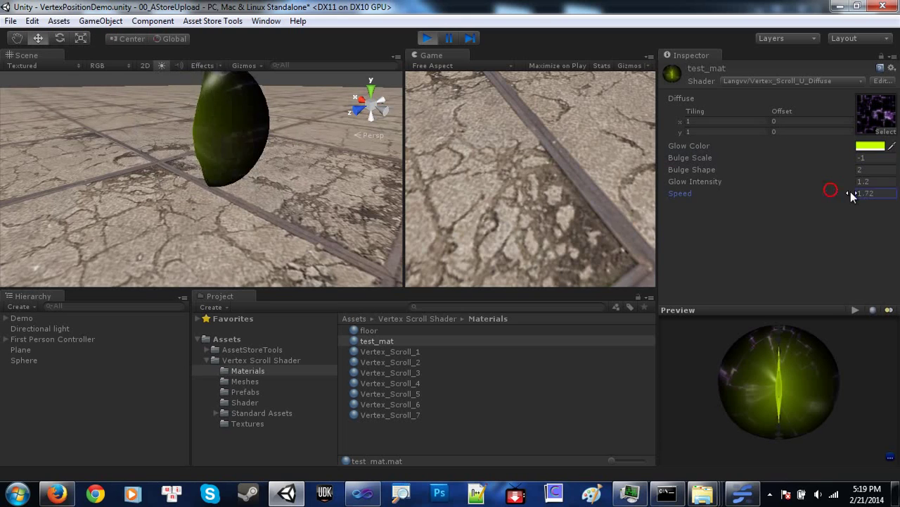
{"action": "scroll", "coordinate": [271, 166], "scroll_direction": "down", "scroll_amount": 4}
{"action": "left_click_drag", "start_coordinate": [269, 163], "coordinate": [233, 167], "text": "alt"}
{"action": "scroll", "coordinate": [240, 162], "scroll_direction": "up", "scroll_amount": 3}
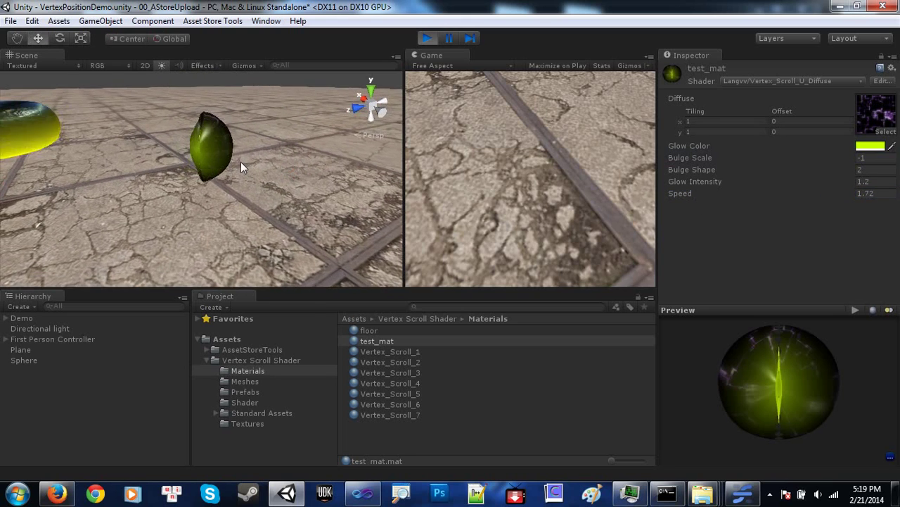
{"action": "scroll", "coordinate": [240, 162], "scroll_direction": "down", "scroll_amount": 2}
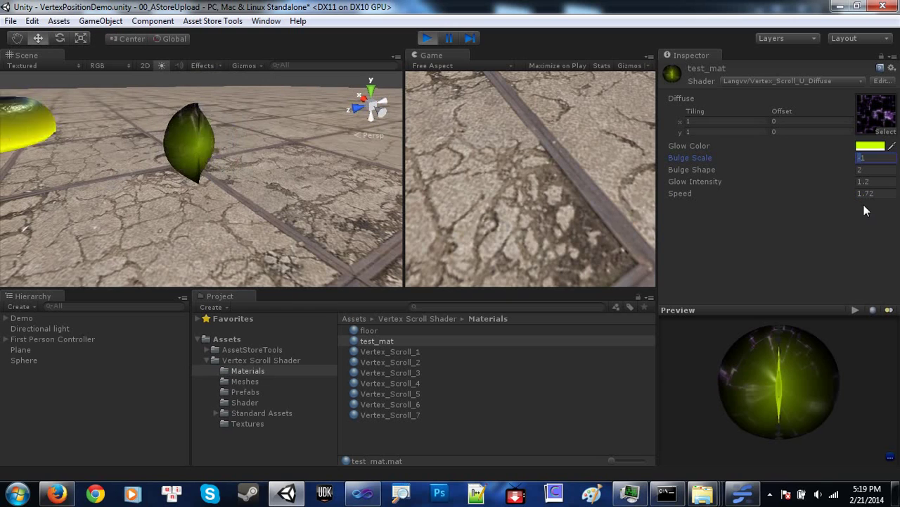
Try a Bulge Scale of 1 on test_mat, and reduce it to 0.5
{"action": "type", "text": "1"}
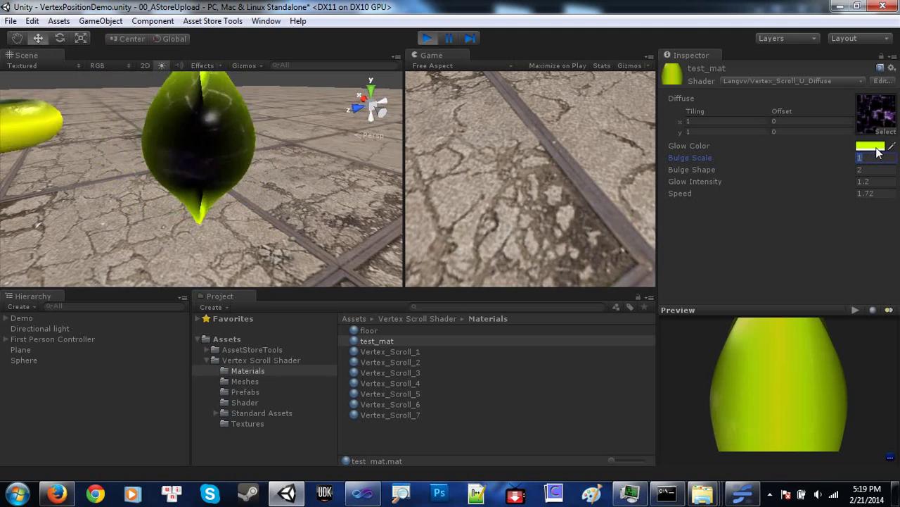
{"action": "type", "text": "0.5"}
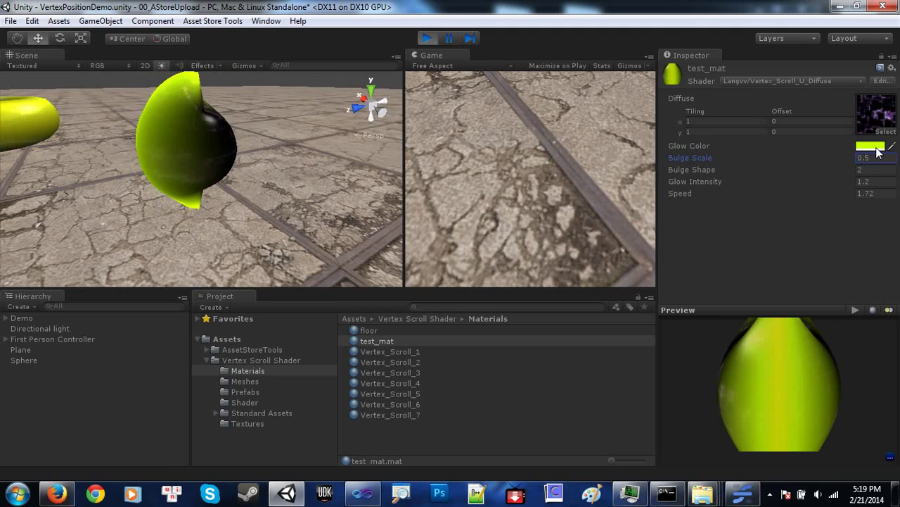
{"action": "left_click_drag", "start_coordinate": [244, 170], "coordinate": [370, 177], "text": "alt"}
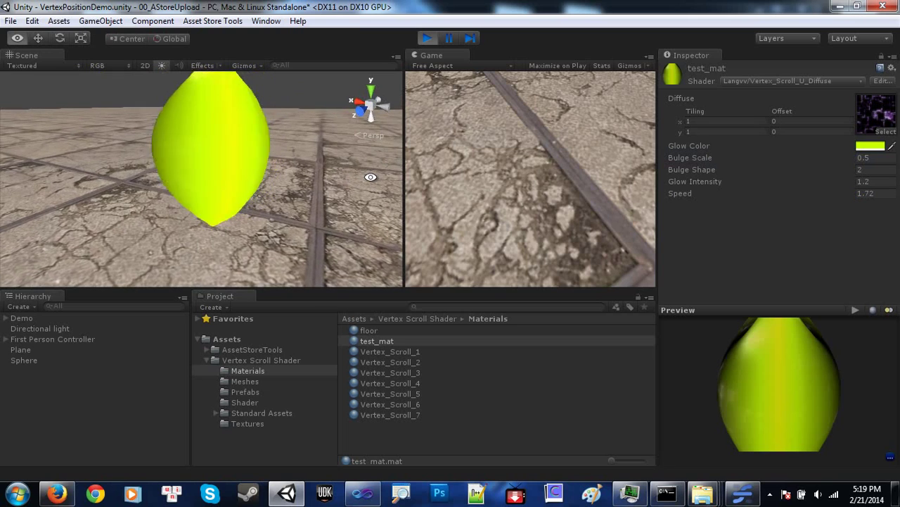
Switch test_mat's shader to Langvv/Vertex_Scroll_U_Emissive and inspect the sphere
{"action": "left_click", "coordinate": [800, 81]}
{"action": "mouse_move", "coordinate": [769, 255]}
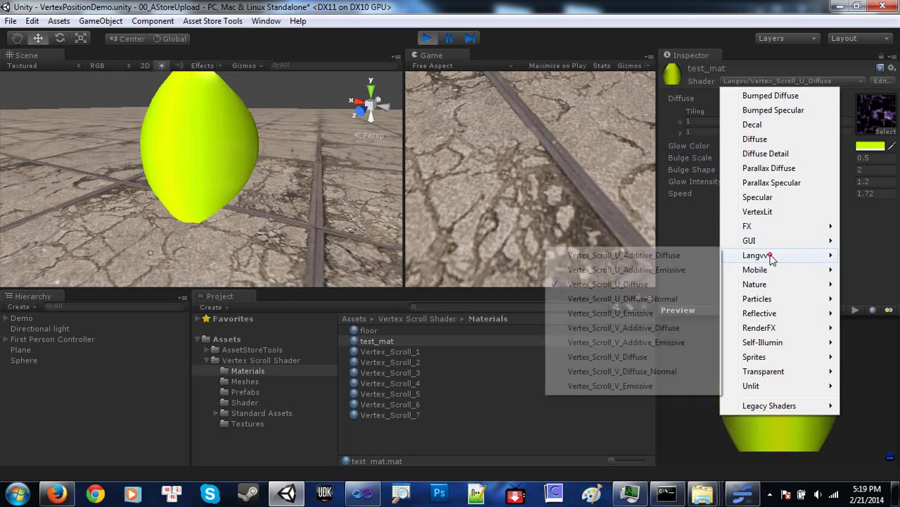
{"action": "left_click", "coordinate": [610, 313]}
{"action": "left_click_drag", "start_coordinate": [306, 146], "coordinate": [358, 148], "text": "alt"}
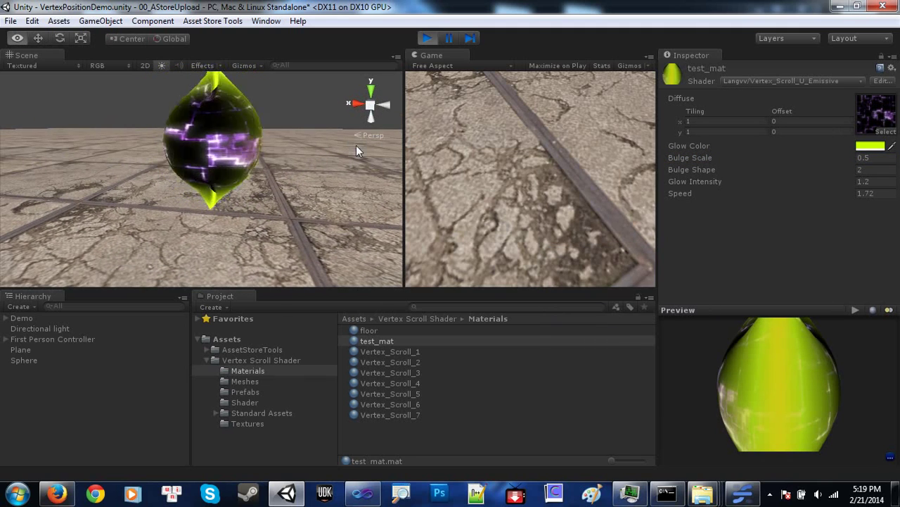
Switch test_mat's shader to Langvv/Vertex_Scroll_U_Additive_Emissive and lower its Speed to 1.11
{"action": "left_click", "coordinate": [808, 81]}
{"action": "mouse_move", "coordinate": [771, 260]}
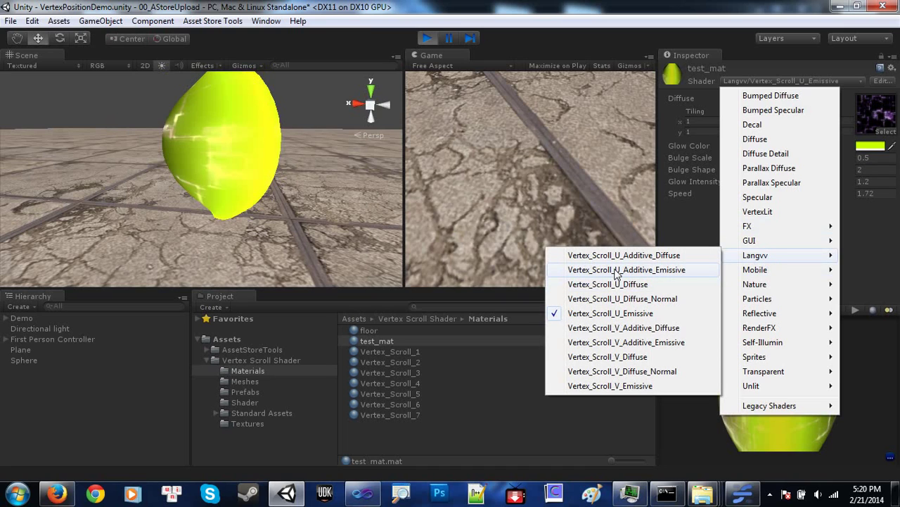
{"action": "left_click", "coordinate": [616, 270]}
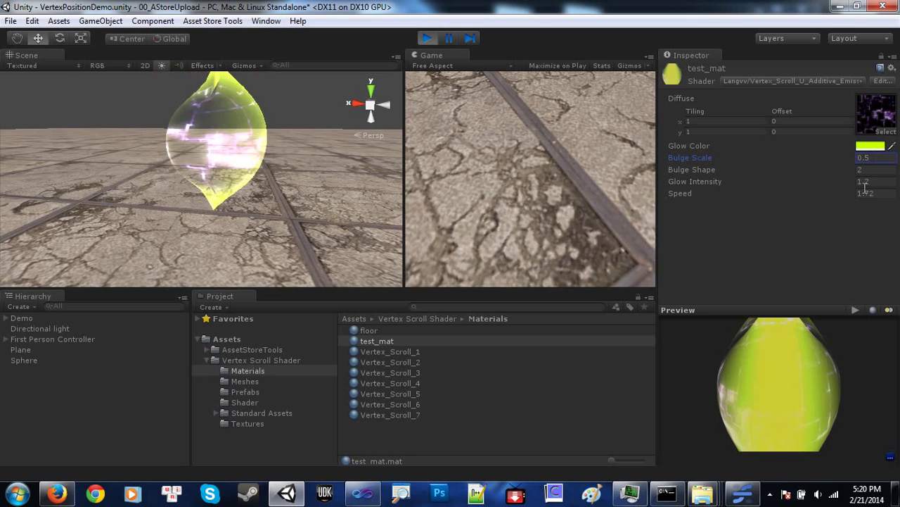
{"action": "left_click_drag", "start_coordinate": [845, 193], "coordinate": [824, 195]}
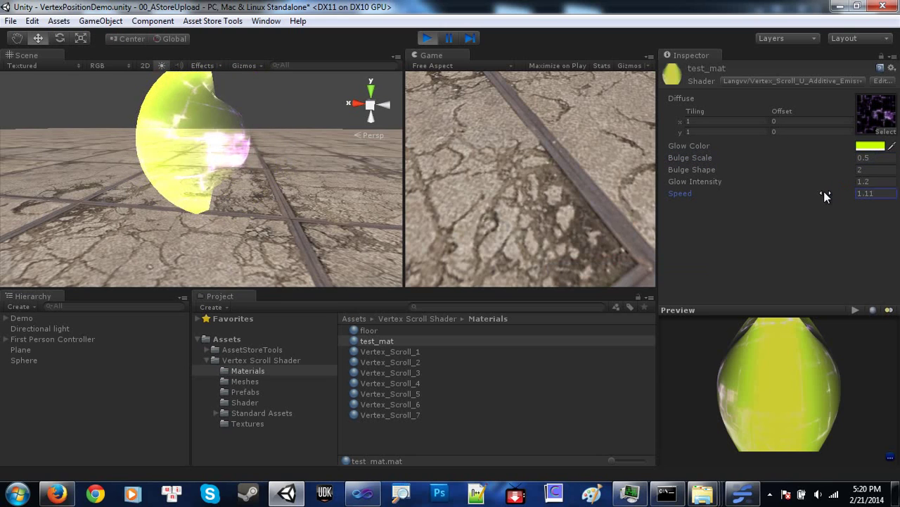
{"action": "left_click_drag", "start_coordinate": [282, 178], "coordinate": [267, 182], "text": "alt"}
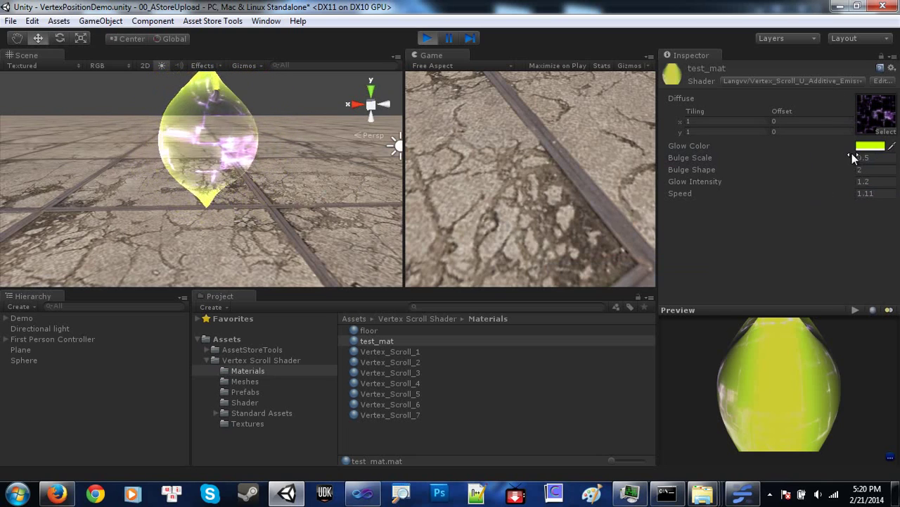
Try a much larger Bulge Scale on test_mat, and reduce it to 0.06
{"action": "left_click_drag", "start_coordinate": [834, 162], "coordinate": [897, 157]}
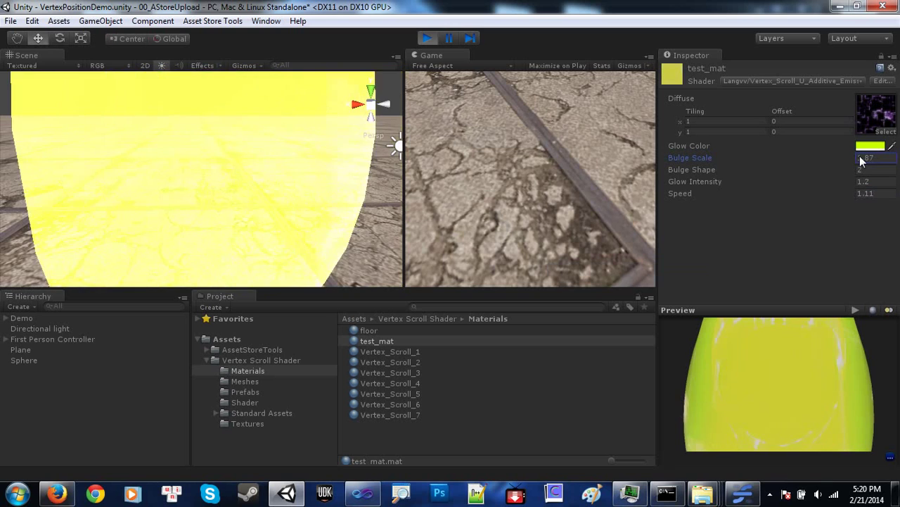
{"action": "left_click_drag", "start_coordinate": [330, 207], "coordinate": [281, 189], "text": "alt"}
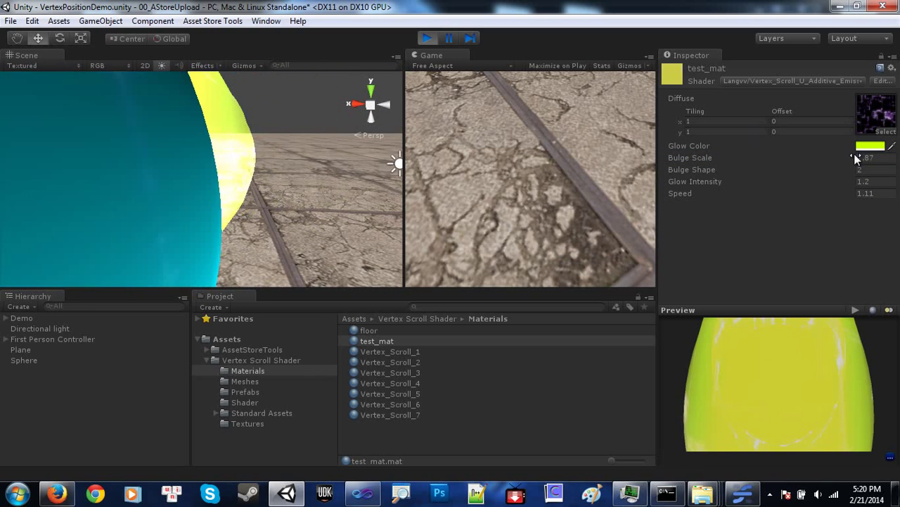
{"action": "left_click", "coordinate": [850, 157]}
{"action": "left_click_drag", "start_coordinate": [849, 155], "coordinate": [802, 153]}
{"action": "scroll", "coordinate": [270, 157], "scroll_direction": "up", "scroll_amount": 8}
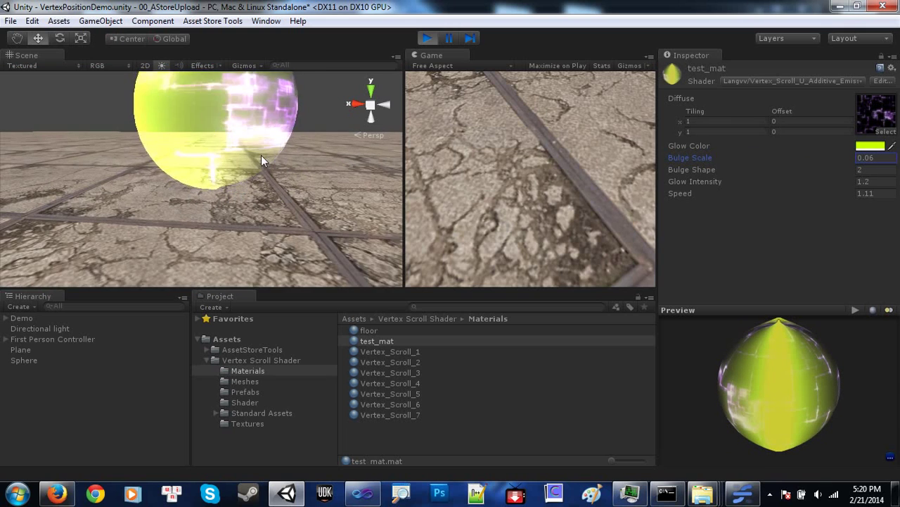
{"action": "scroll", "coordinate": [262, 153], "scroll_direction": "down", "scroll_amount": 4}
{"action": "left_click_drag", "start_coordinate": [271, 133], "coordinate": [325, 211], "text": "alt"}
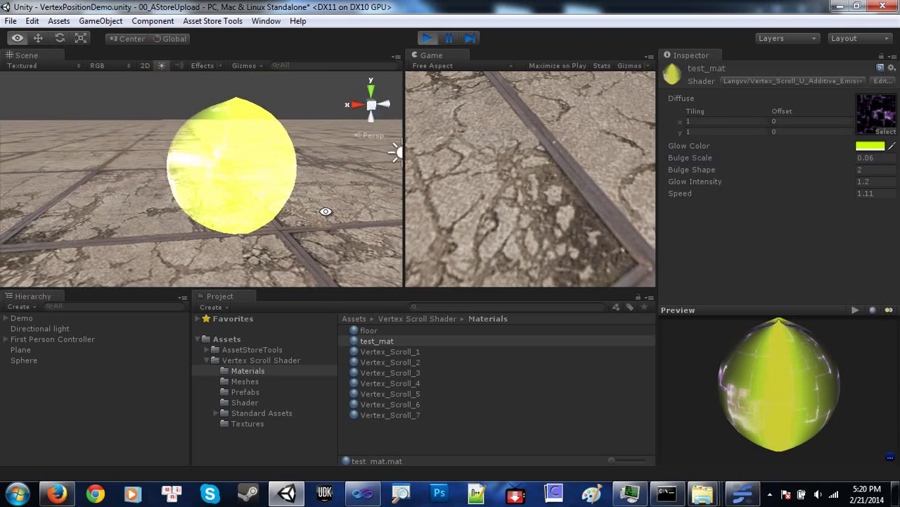
Switch test_mat's shader to Langvv/Vertex_Scroll_V_Additive_Emissive and set its Speed to 1.79
{"action": "left_click", "coordinate": [833, 80]}
{"action": "mouse_move", "coordinate": [779, 254]}
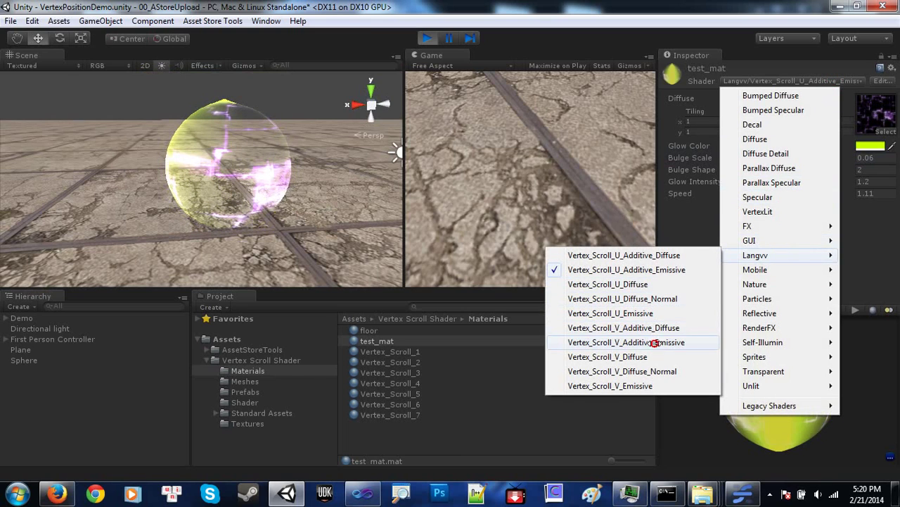
{"action": "left_click", "coordinate": [655, 342]}
{"action": "left_click_drag", "start_coordinate": [326, 197], "coordinate": [290, 152], "text": "alt"}
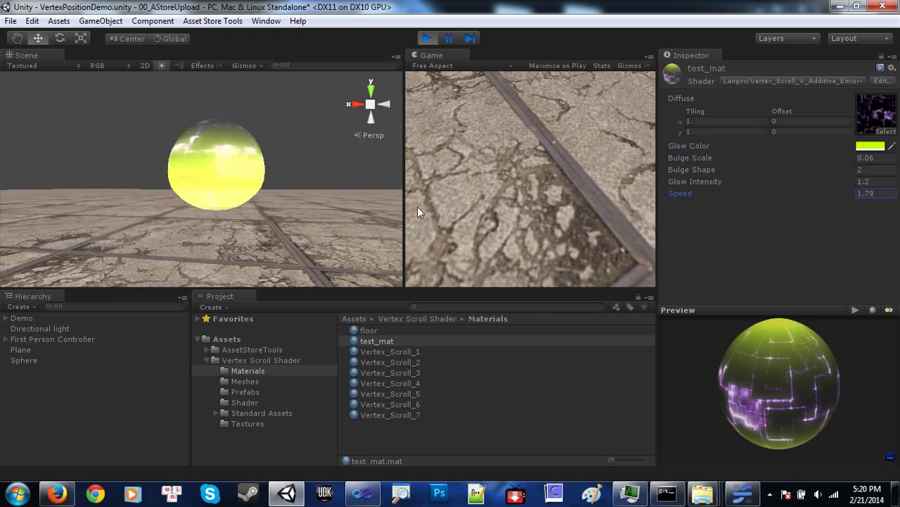
{"action": "left_click_drag", "start_coordinate": [330, 200], "coordinate": [437, 183], "text": "alt"}
{"action": "left_click_drag", "start_coordinate": [295, 185], "coordinate": [263, 186], "text": "alt"}
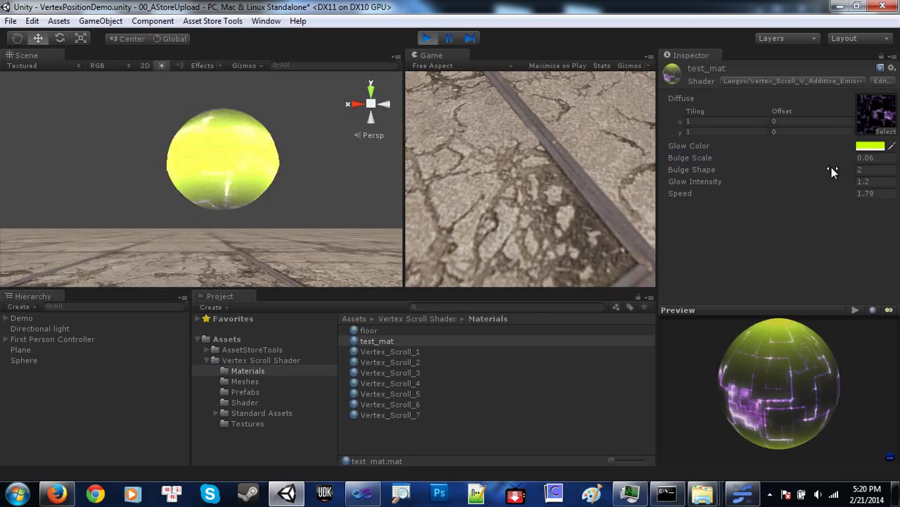
Try a Bulge Shape of 7.62 on test_mat, and set it to 0.88
{"action": "left_click_drag", "start_coordinate": [838, 167], "coordinate": [2, 168]}
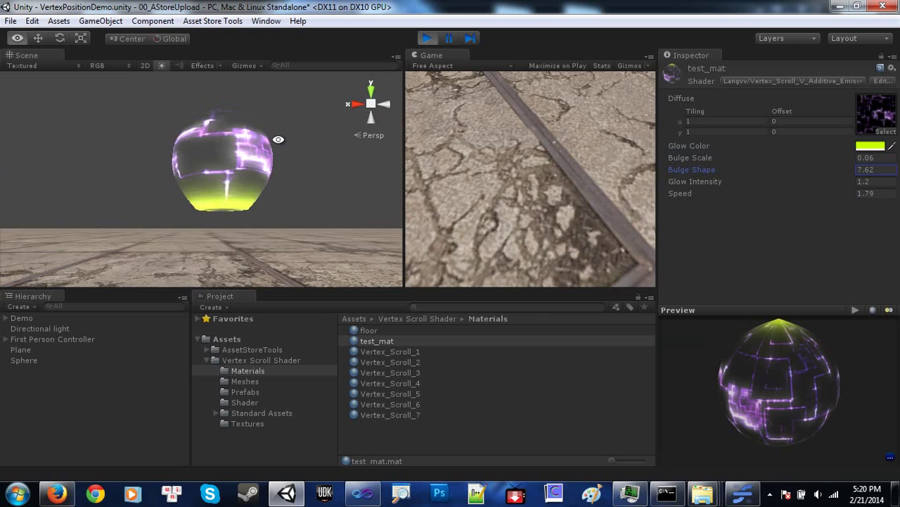
{"action": "left_click_drag", "start_coordinate": [281, 138], "coordinate": [281, 172], "text": "alt"}
{"action": "left_click_drag", "start_coordinate": [842, 169], "coordinate": [691, 159]}
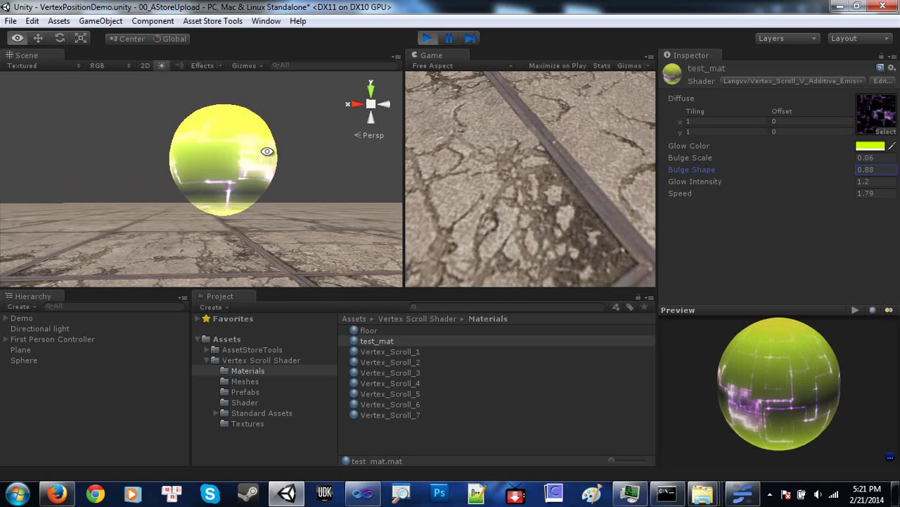
{"action": "left_click_drag", "start_coordinate": [267, 151], "coordinate": [275, 202], "text": "alt"}
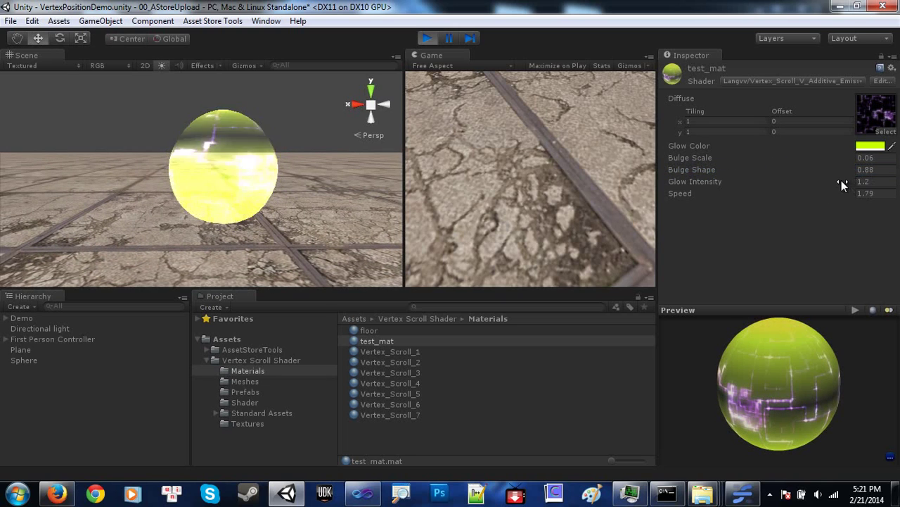
Try a negative Glow Intensity of -3.34 on test_mat, and set it to 1.16
{"action": "left_click_drag", "start_coordinate": [815, 178], "coordinate": [782, 179]}
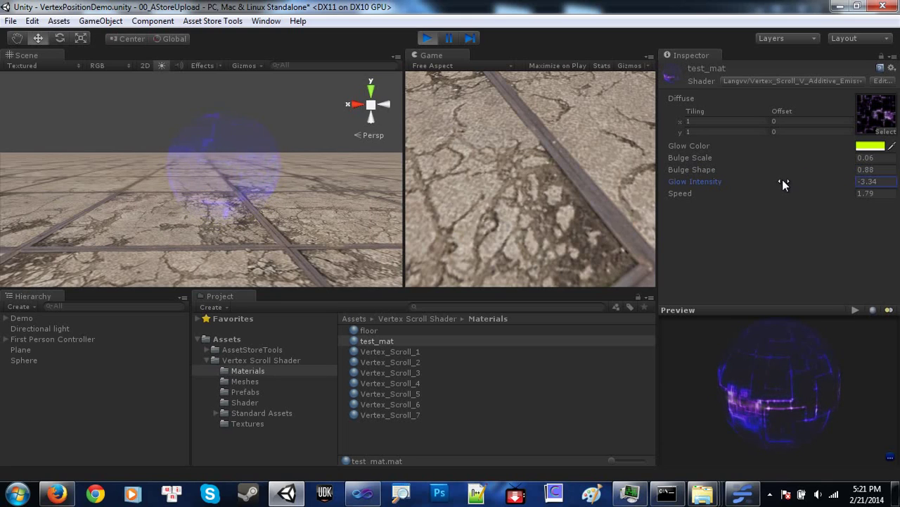
{"action": "left_click_drag", "start_coordinate": [269, 153], "coordinate": [293, 105], "text": "alt"}
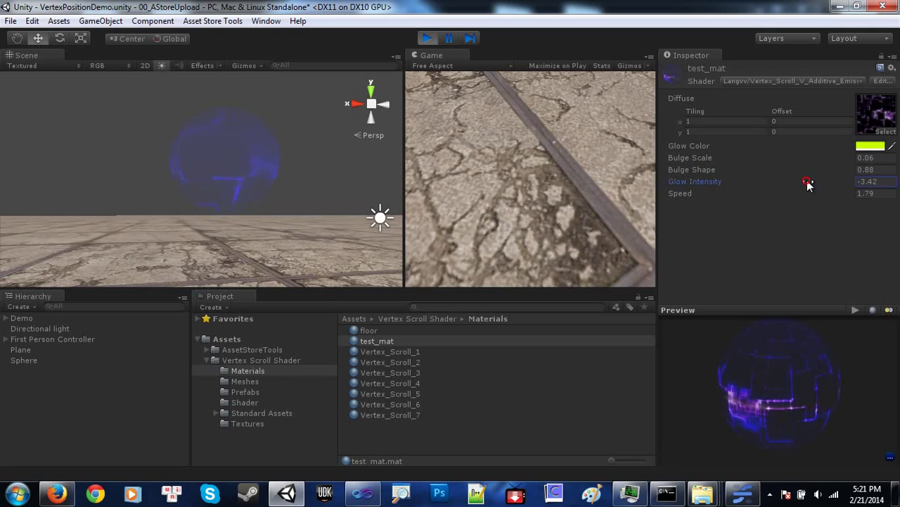
{"action": "left_click_drag", "start_coordinate": [806, 181], "coordinate": [13, 179]}
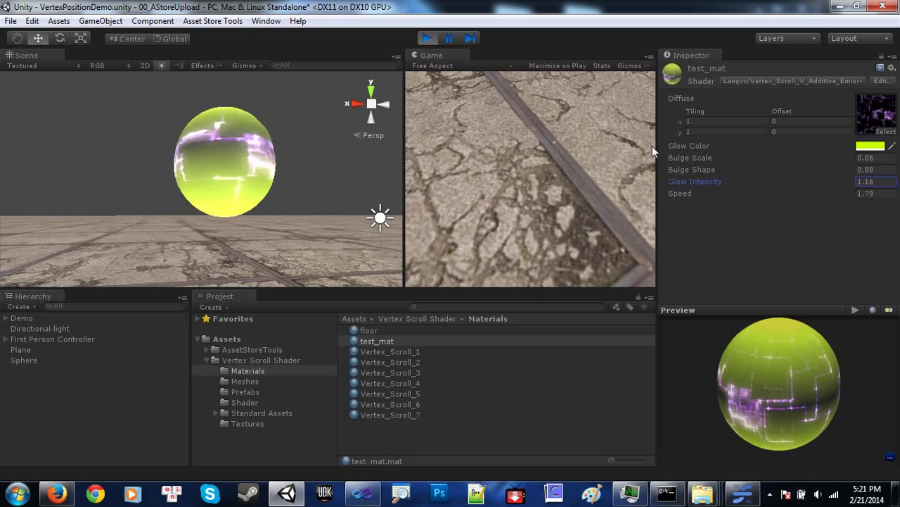
{"action": "left_click", "coordinate": [836, 82]}
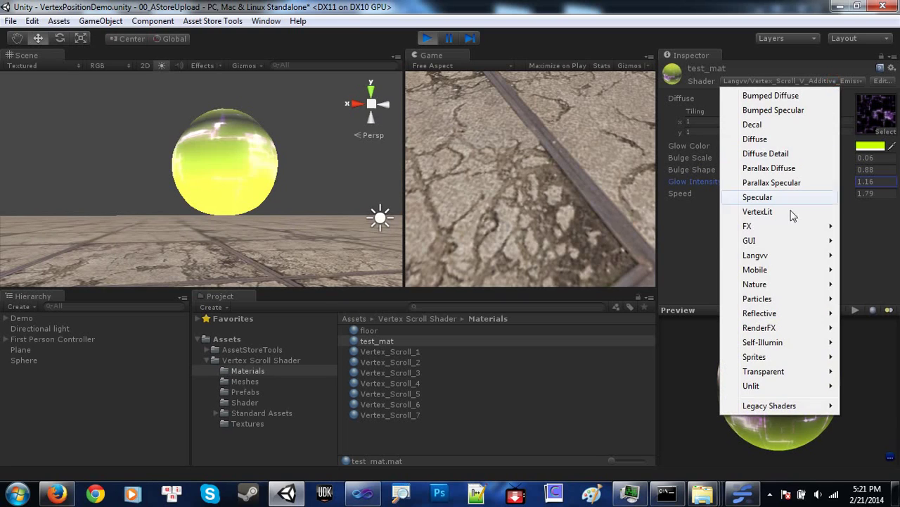
{"action": "mouse_move", "coordinate": [774, 256]}
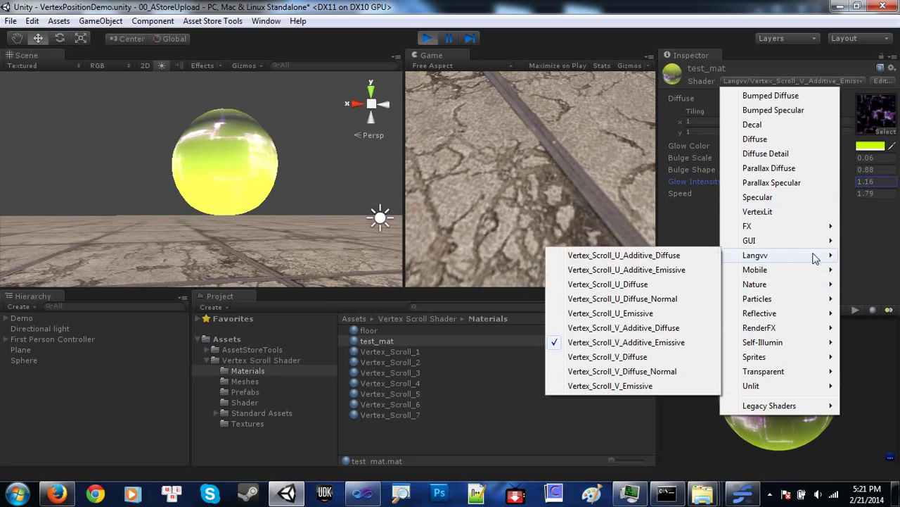
{"action": "left_click", "coordinate": [872, 264]}
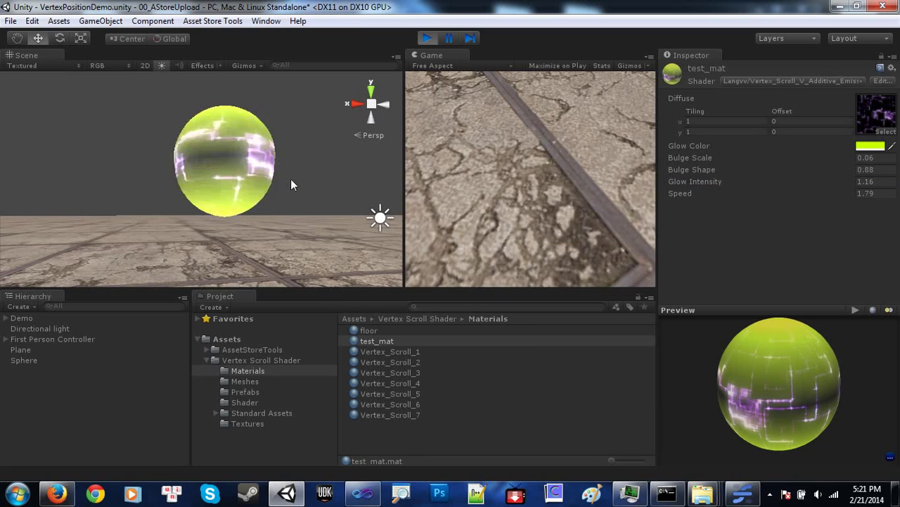